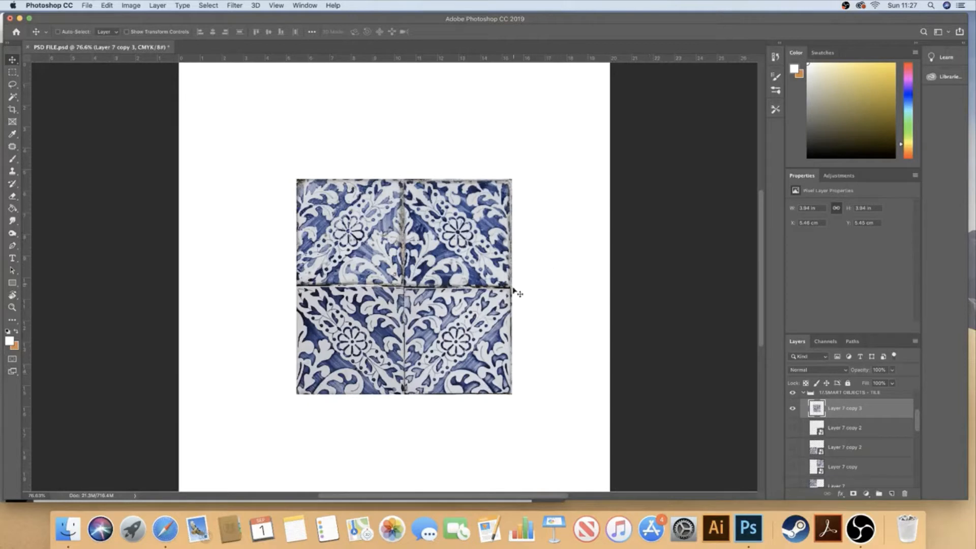
Move the four-tile image on Layer 7 copy 3 slightly leftwards to about X 5.23 cm on the white canvas
{"action": "key", "text": "z"}
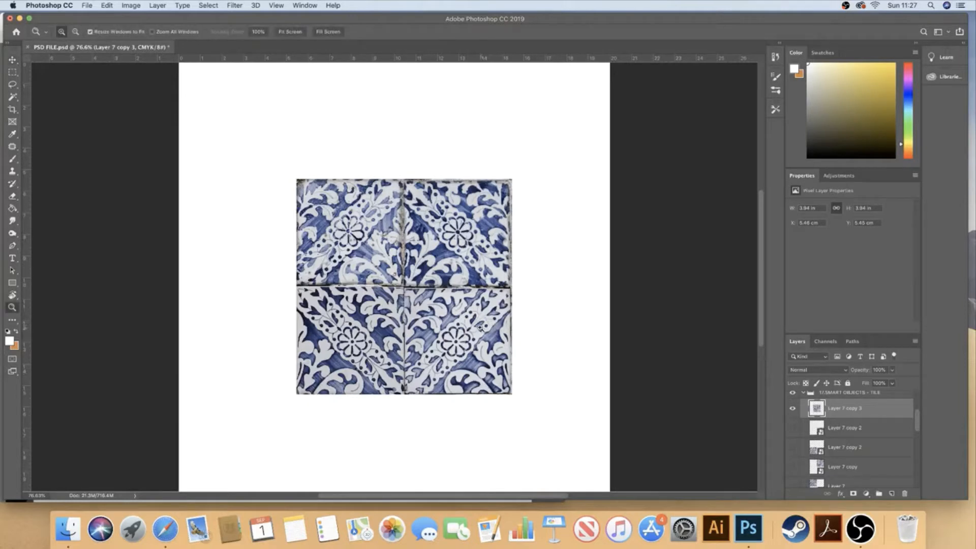
{"action": "key", "text": "alt"}
{"action": "left_click", "coordinate": [475, 327], "text": "alt"}
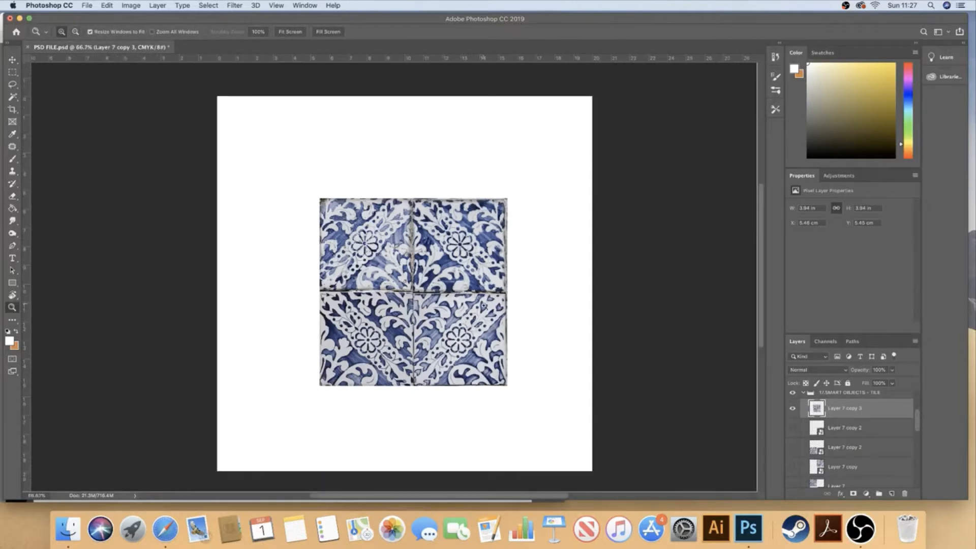
{"action": "key", "text": "v"}
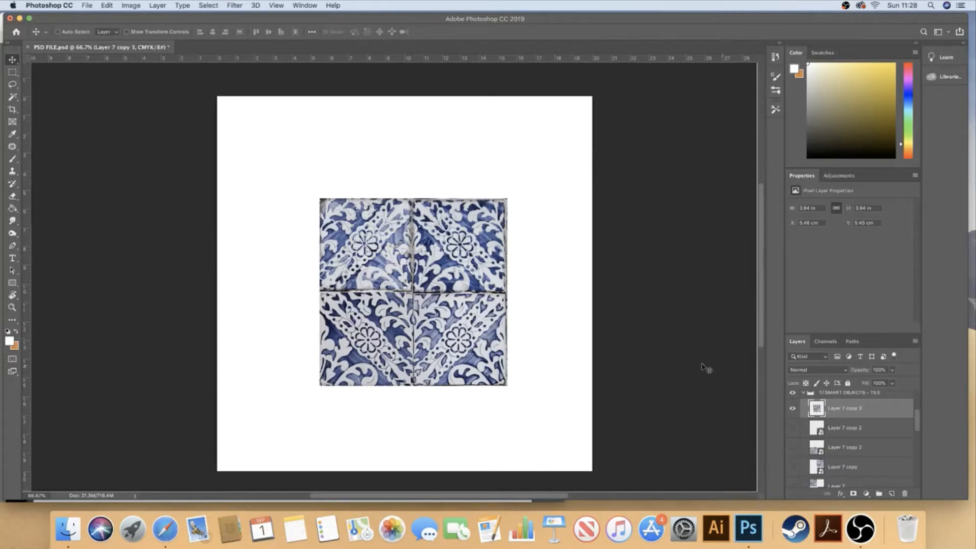
{"action": "mouse_move", "coordinate": [458, 253]}
{"action": "left_mouse_down"}
{"action": "mouse_move", "coordinate": [450, 218]}
{"action": "mouse_move", "coordinate": [454, 253]}
{"action": "left_mouse_up"}
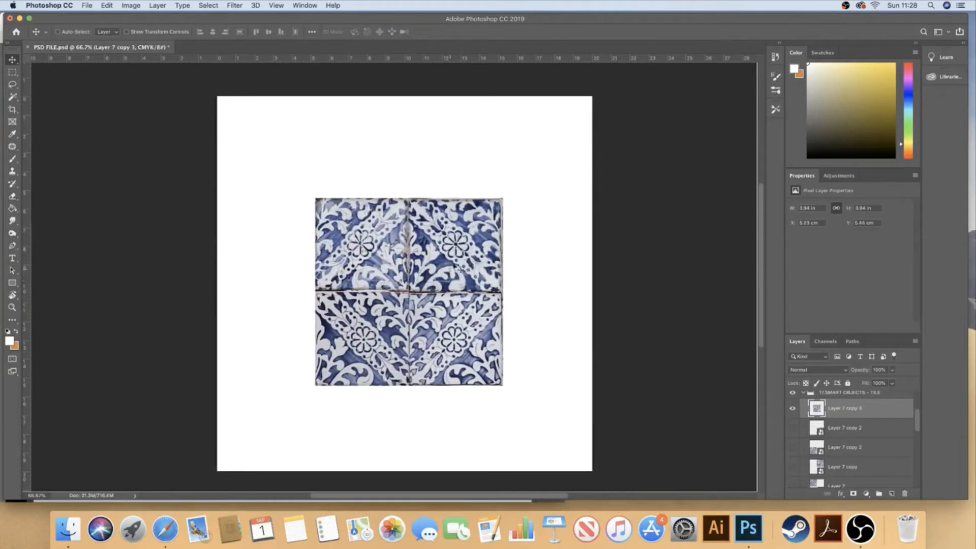
Convert Layer 7 copy 3 to a smart object, and open its contents for a look before closing them
{"action": "right_click", "coordinate": [873, 409]}
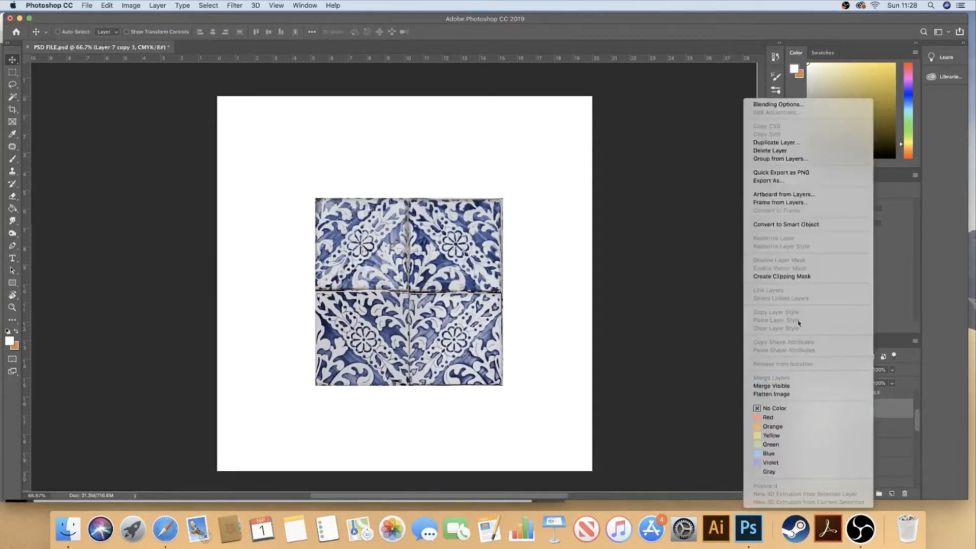
{"action": "left_click", "coordinate": [792, 227]}
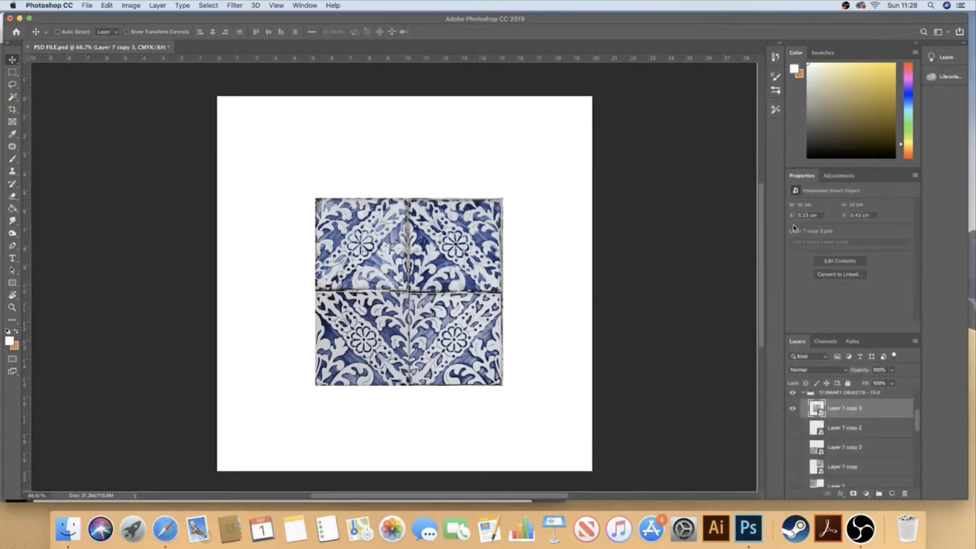
{"action": "double_click", "coordinate": [816, 408]}
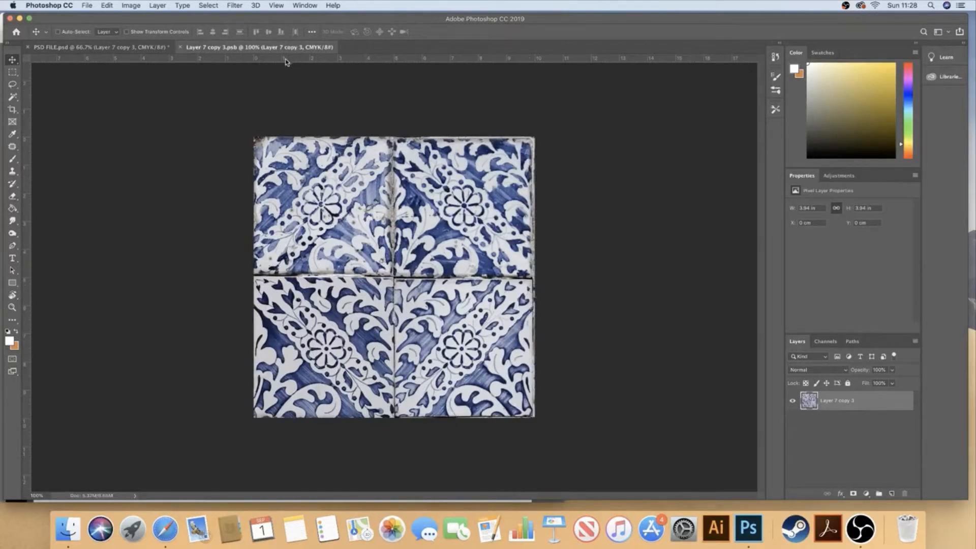
{"action": "key", "text": "b"}
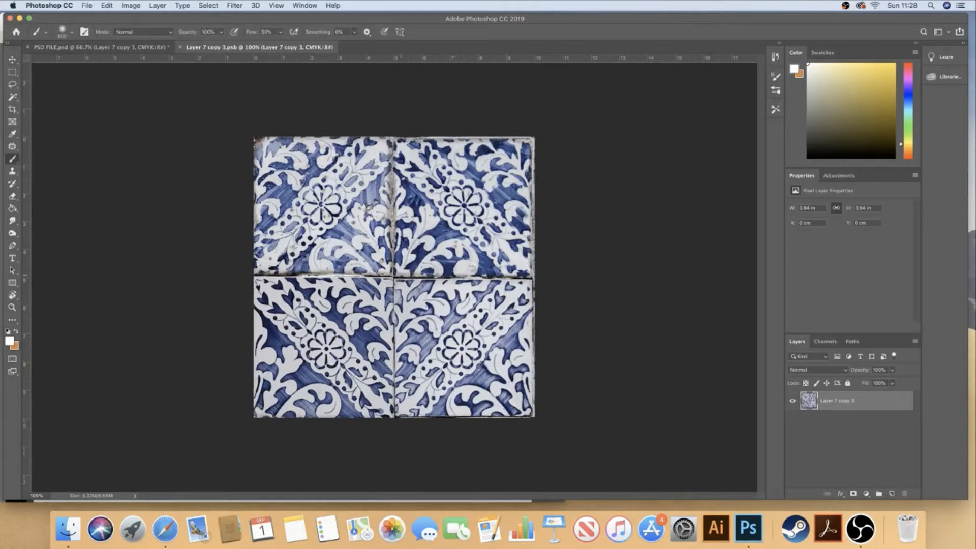
{"action": "left_click", "coordinate": [183, 47]}
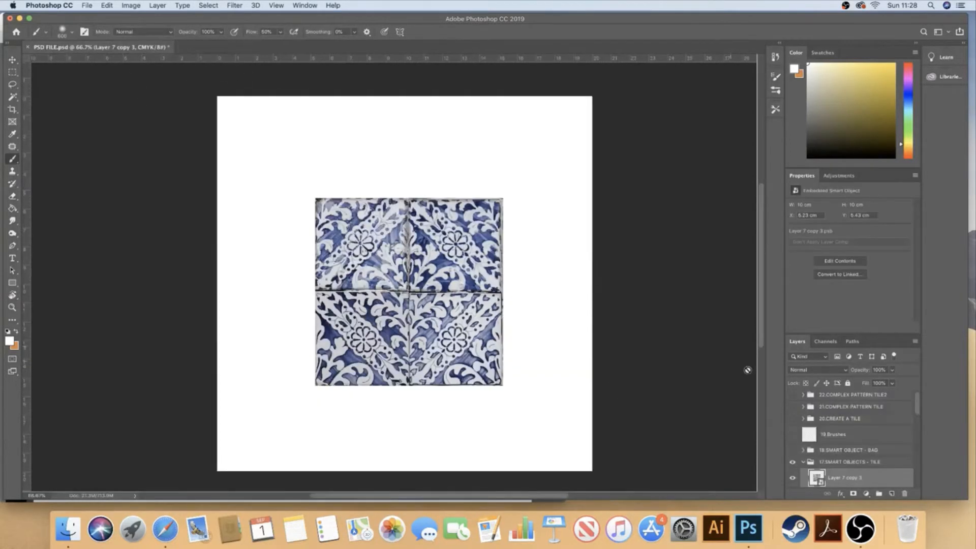
Hide Layer 7 copy 3 and show the four tile layers below it in the smart objects group
{"action": "left_click_drag", "start_coordinate": [915, 400], "coordinate": [919, 418]}
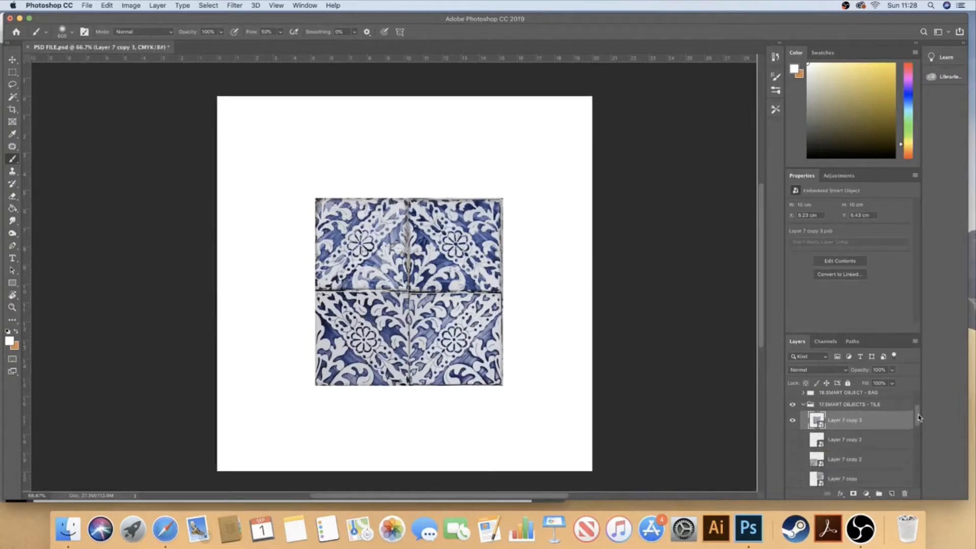
{"action": "left_click", "coordinate": [792, 421]}
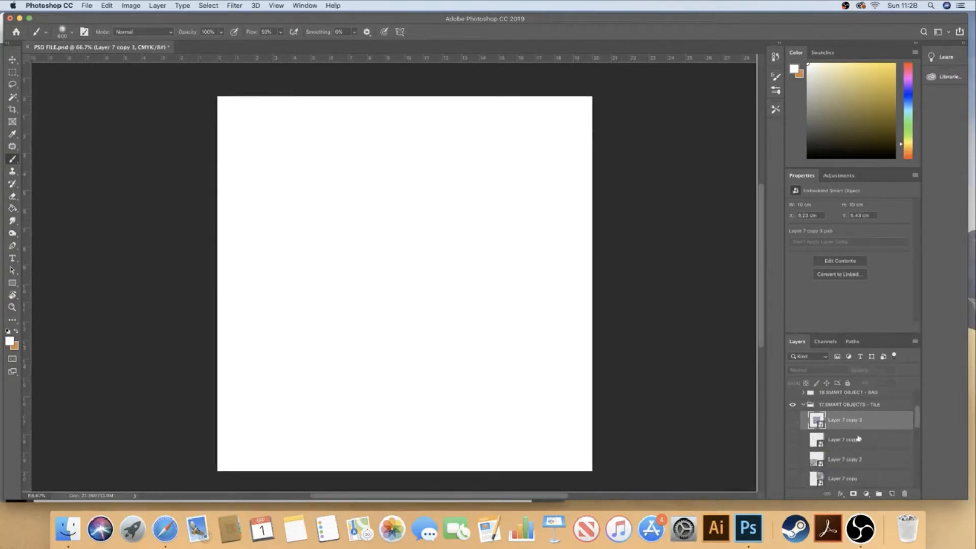
{"action": "left_click_drag", "start_coordinate": [917, 412], "coordinate": [916, 423]}
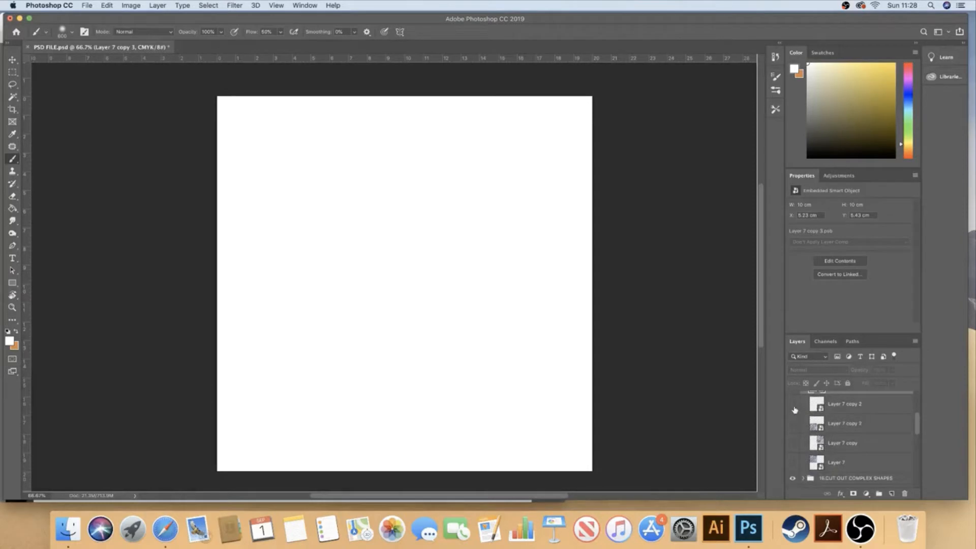
{"action": "left_click_drag", "start_coordinate": [794, 407], "coordinate": [796, 465]}
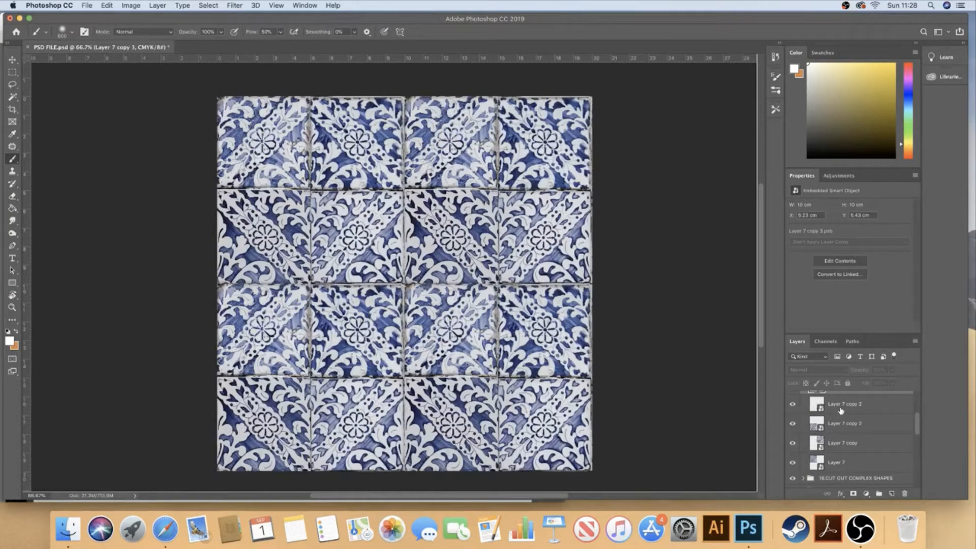
Turn on the Channel Mixer 1 adjustment inside the contents of the Layer 7 smart object, and save and close them
{"action": "left_click", "coordinate": [844, 465]}
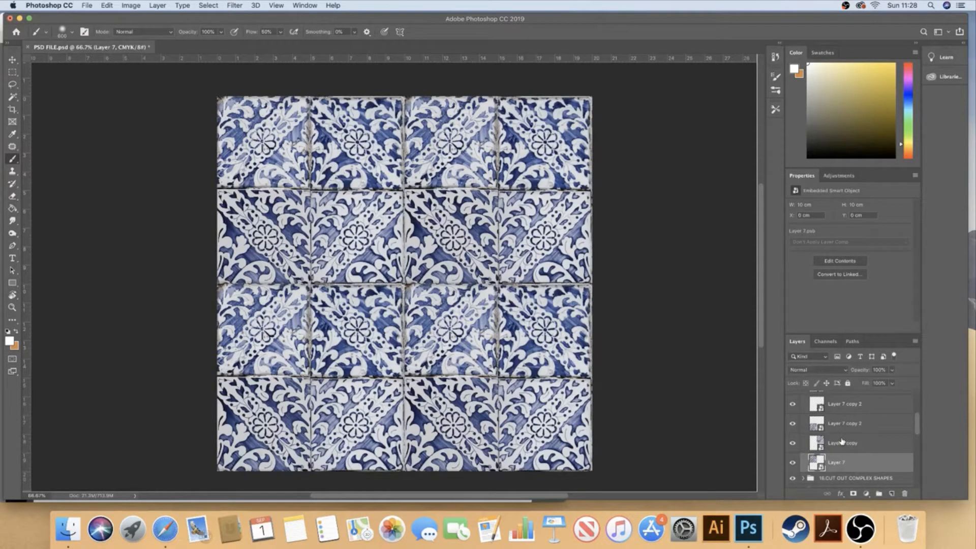
{"action": "key", "text": "super+j"}
{"action": "key", "text": "super+z"}
{"action": "double_click", "coordinate": [815, 462]}
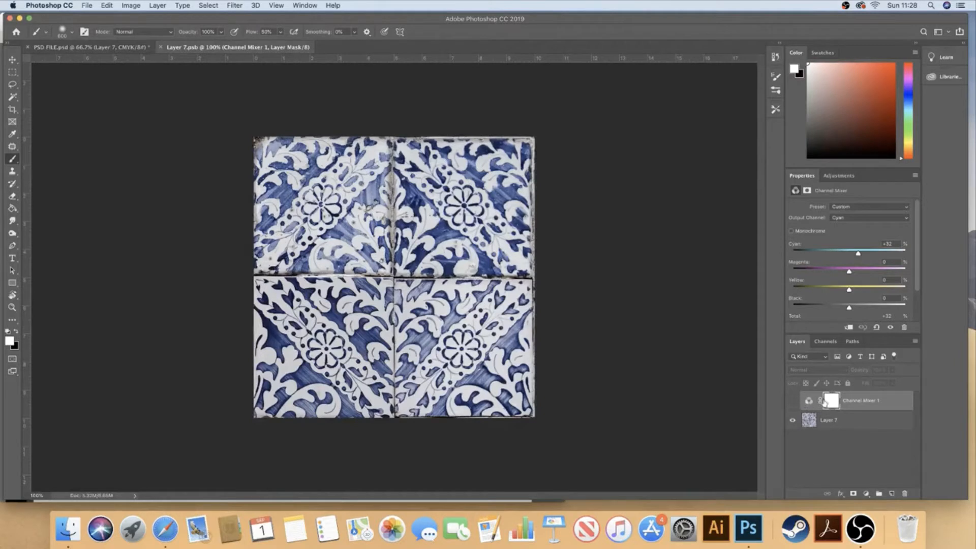
{"action": "left_click", "coordinate": [792, 401]}
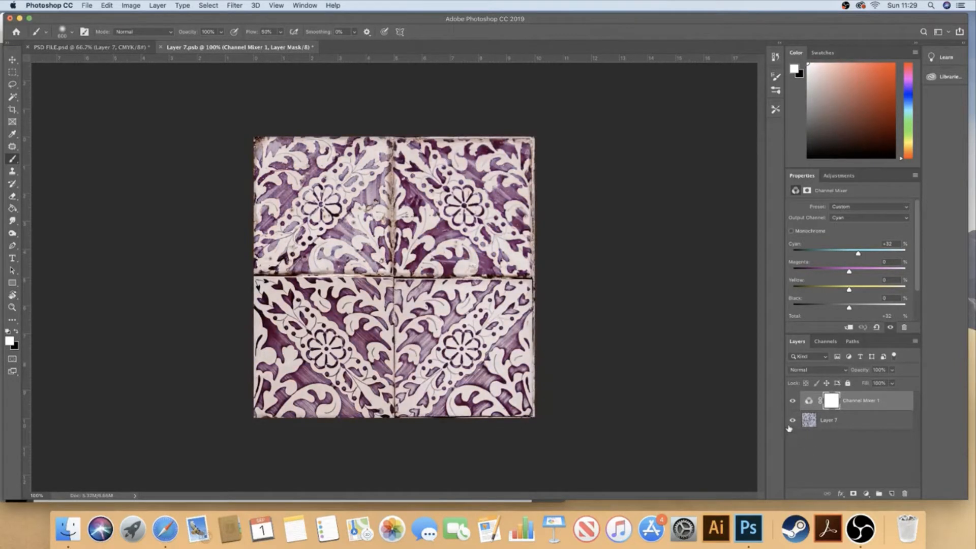
{"action": "key", "text": "super+s"}
{"action": "left_click", "coordinate": [160, 47]}
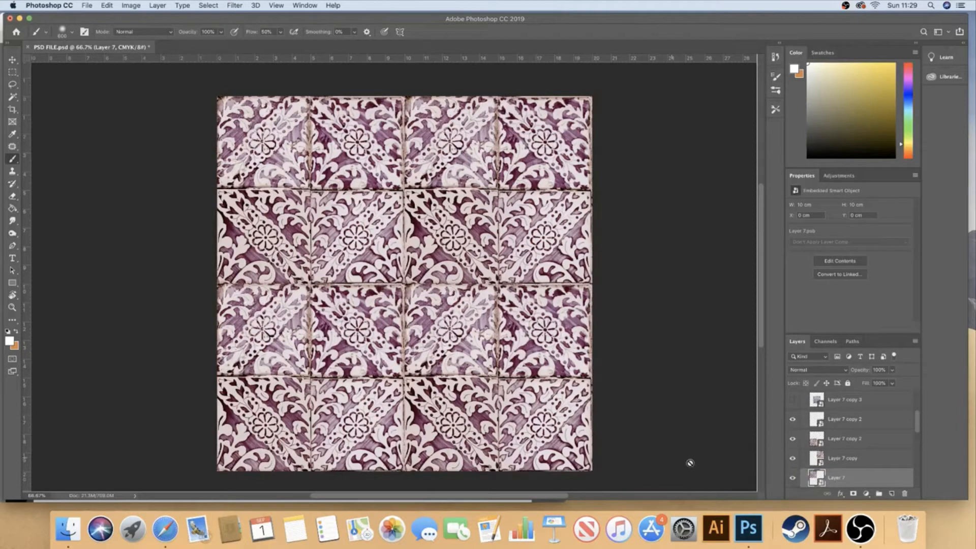
In the contents of the Layer 7 smart object, mask Channel Mixer 1 off the top-left tile
{"action": "key", "text": "v"}
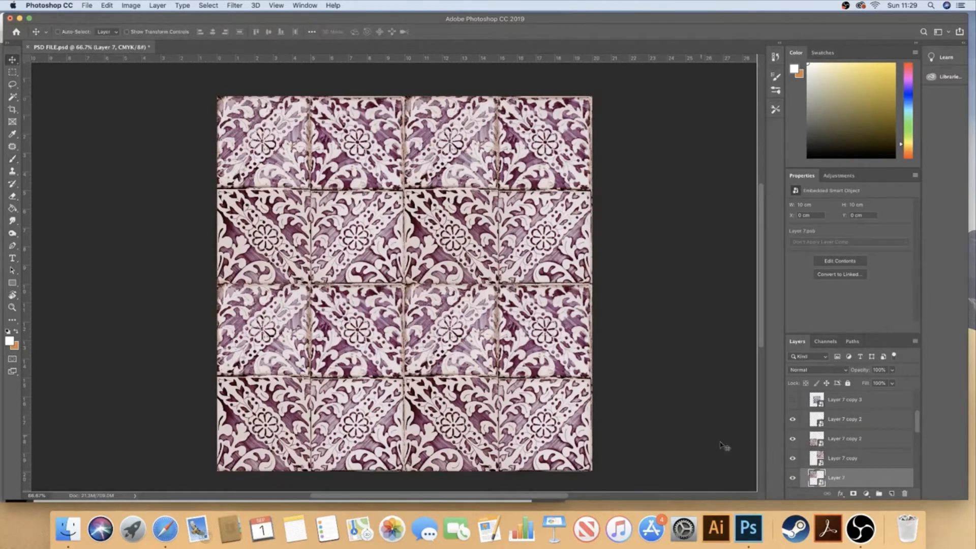
{"action": "left_click", "coordinate": [792, 479]}
{"action": "left_click", "coordinate": [792, 478]}
{"action": "double_click", "coordinate": [817, 478]}
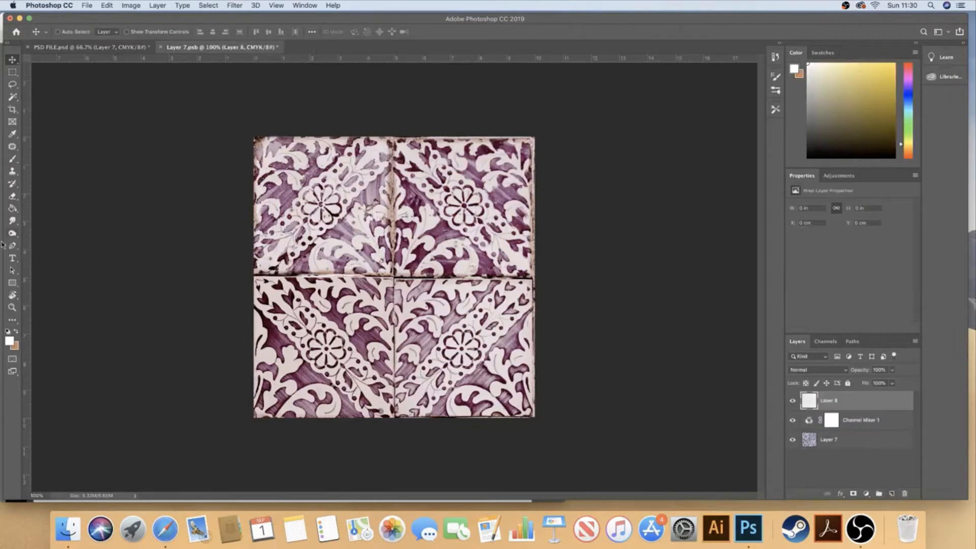
{"action": "left_click", "coordinate": [828, 421]}
{"action": "key", "text": "m"}
{"action": "left_click_drag", "start_coordinate": [254, 137], "coordinate": [394, 276]}
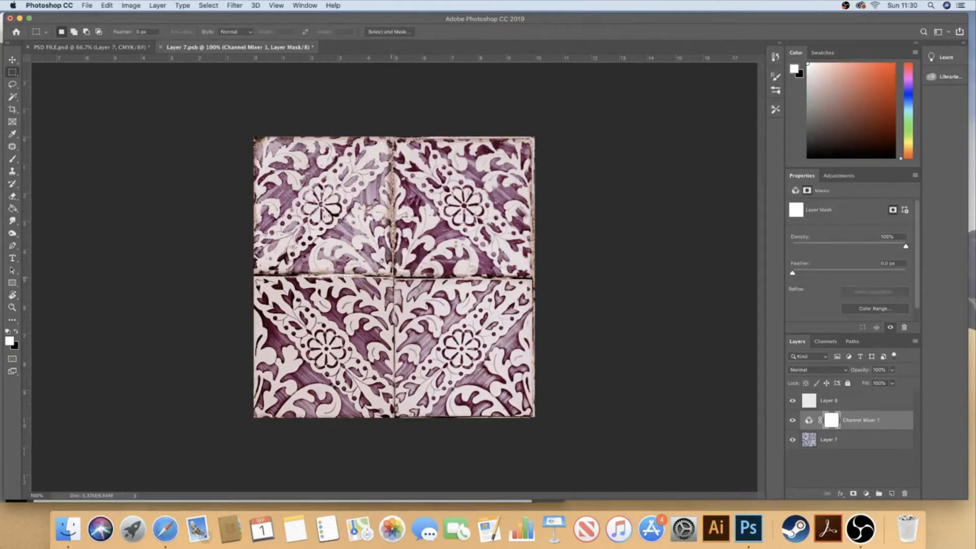
{"action": "key", "text": "BackSpace"}
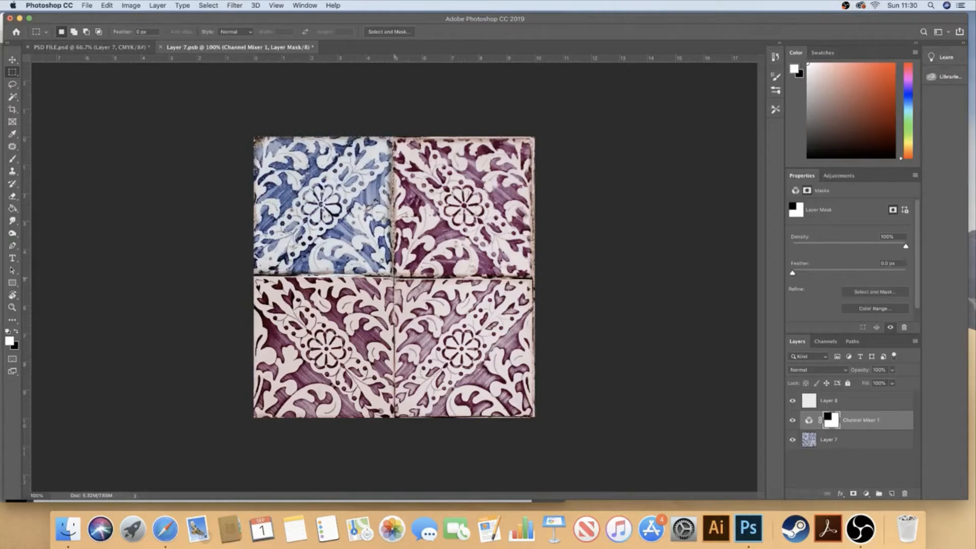
Mask Channel Mixer 1 off the bottom-right tile as well, and save and close the smart object's contents
{"action": "left_click_drag", "start_coordinate": [394, 276], "coordinate": [550, 447]}
{"action": "key", "text": "BackSpace"}
{"action": "key", "text": "super+s"}
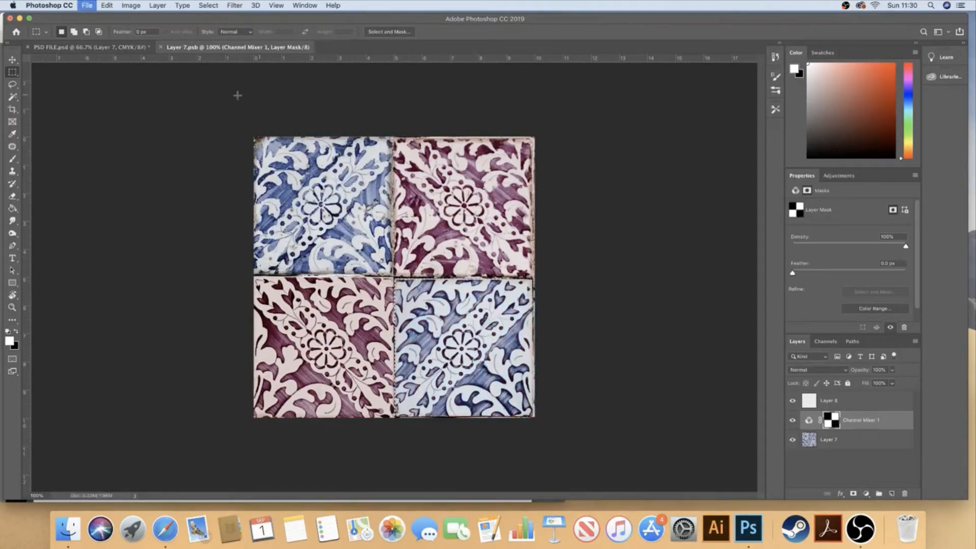
{"action": "key", "text": "super+w"}
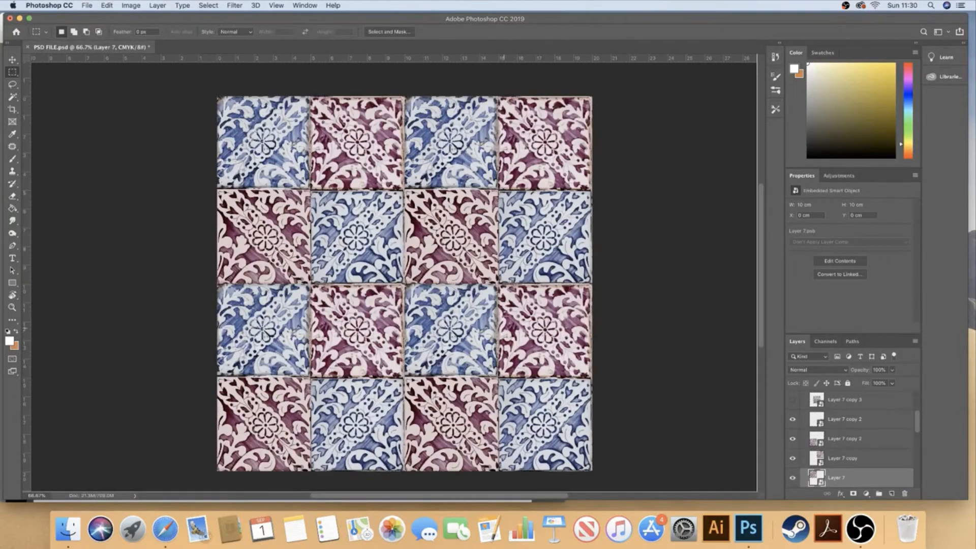
Toggle the visibility of Layer 7 and its visible copies to check which quarter of the pattern each covers
{"action": "left_click", "coordinate": [793, 478]}
{"action": "left_click", "coordinate": [793, 478]}
{"action": "left_click", "coordinate": [792, 458]}
{"action": "left_click", "coordinate": [791, 458]}
{"action": "left_click", "coordinate": [792, 438]}
{"action": "left_click", "coordinate": [792, 439]}
{"action": "left_click", "coordinate": [792, 419]}
{"action": "left_click", "coordinate": [792, 421]}
Undo the visibility changes made to the tile layers
{"action": "key", "text": "super+z"}
{"action": "key", "text": "super+z"}
{"action": "key", "text": "super+z"}
{"action": "key", "text": "super+z"}
{"action": "key", "text": "super+z"}
{"action": "key", "text": "super+z"}
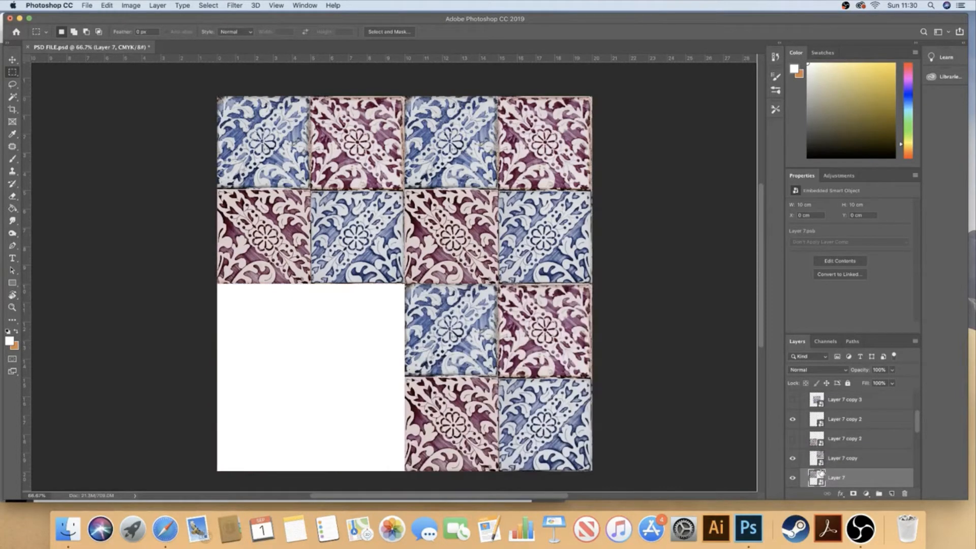
{"action": "key", "text": "super+z"}
{"action": "key", "text": "super+z"}
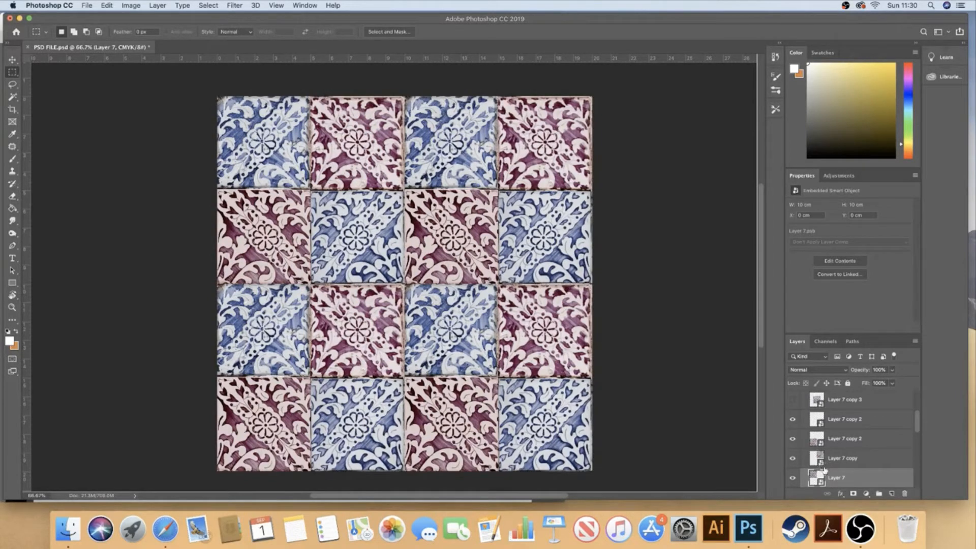
{"action": "key", "text": "super+z"}
{"action": "key", "text": "super+z"}
Create an independent smart object copy of Layer 7 and place it above the other visible tile layers, below Layer 7 copy 3
{"action": "left_click", "coordinate": [792, 478]}
{"action": "left_click", "coordinate": [792, 478]}
{"action": "right_click", "coordinate": [858, 483]}
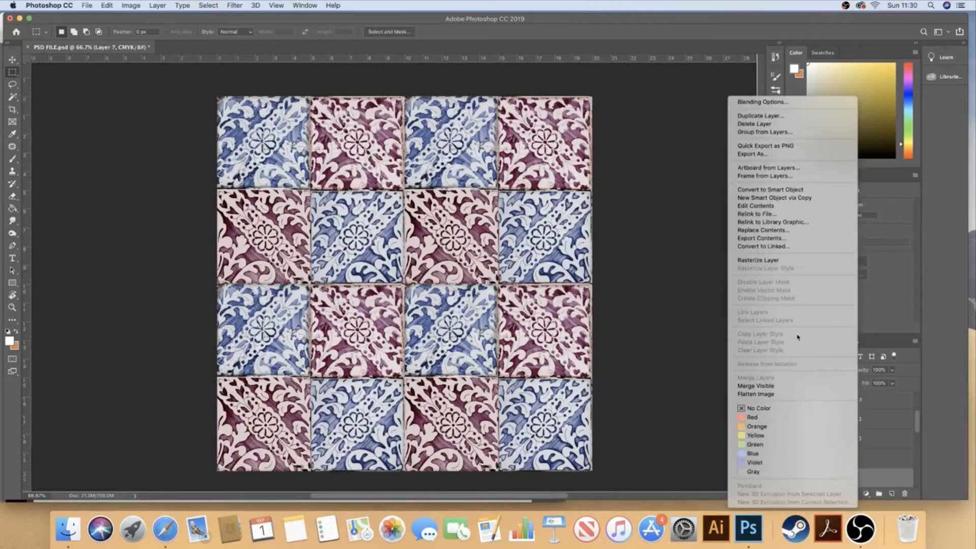
{"action": "right_click", "coordinate": [878, 482]}
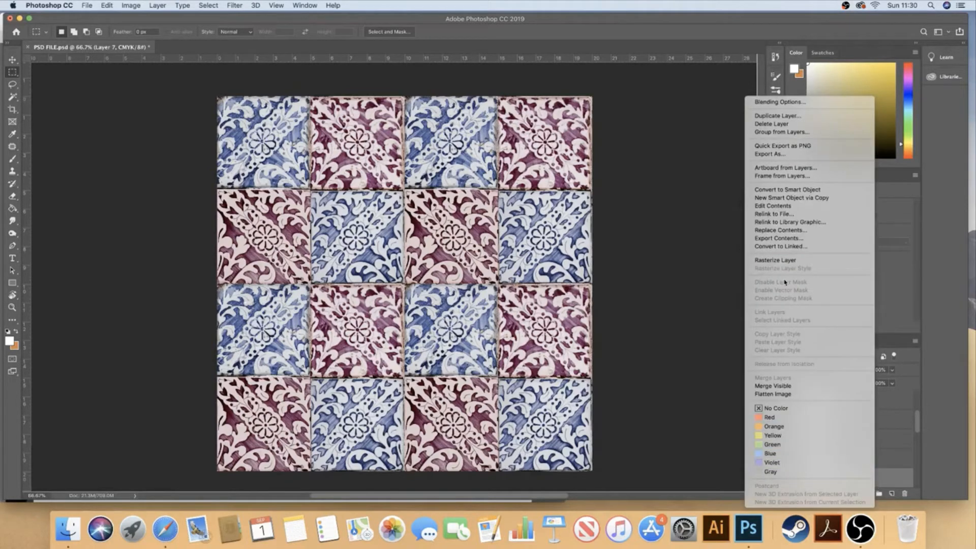
{"action": "left_click", "coordinate": [803, 198]}
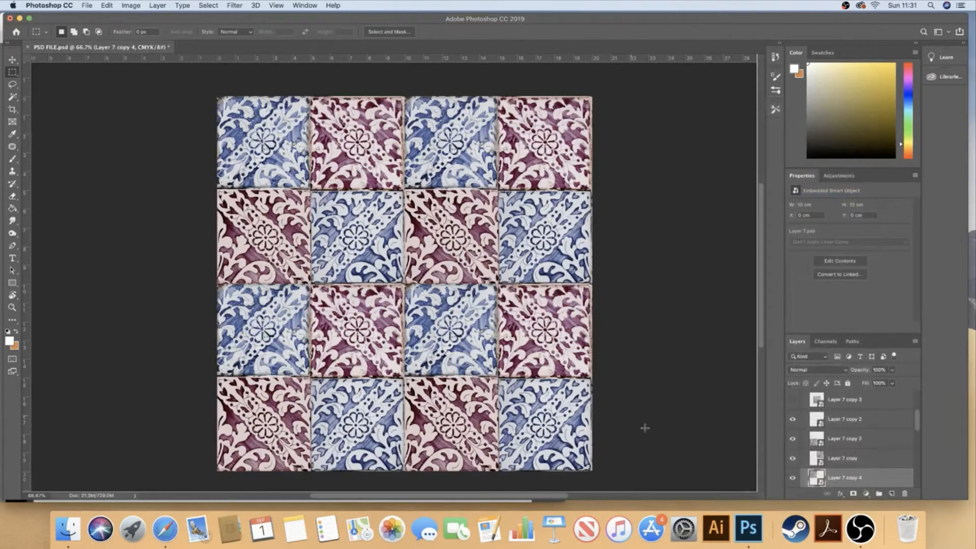
{"action": "left_click_drag", "start_coordinate": [819, 478], "coordinate": [818, 422]}
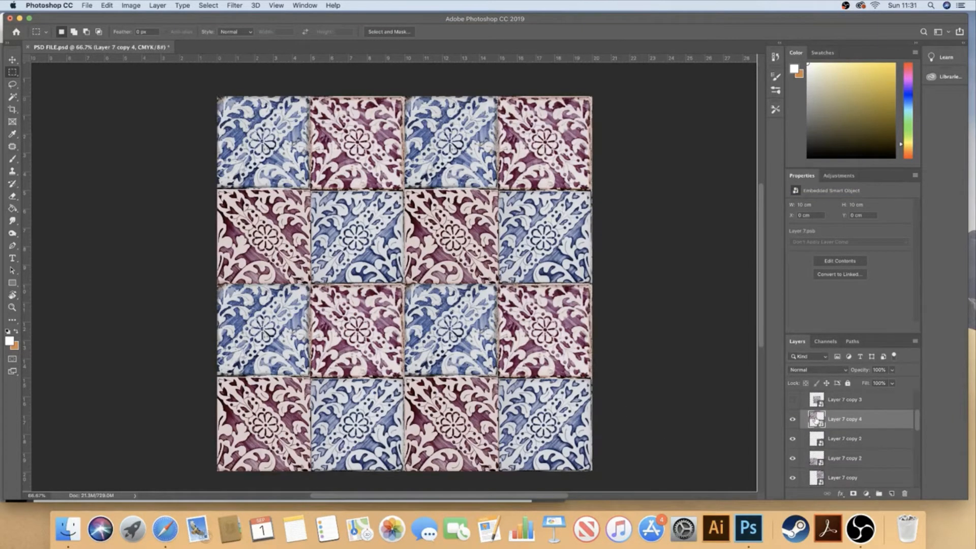
Disable the Channel Mixer 1 layer mask inside the new smart object copy, and save and close its contents
{"action": "double_click", "coordinate": [817, 421]}
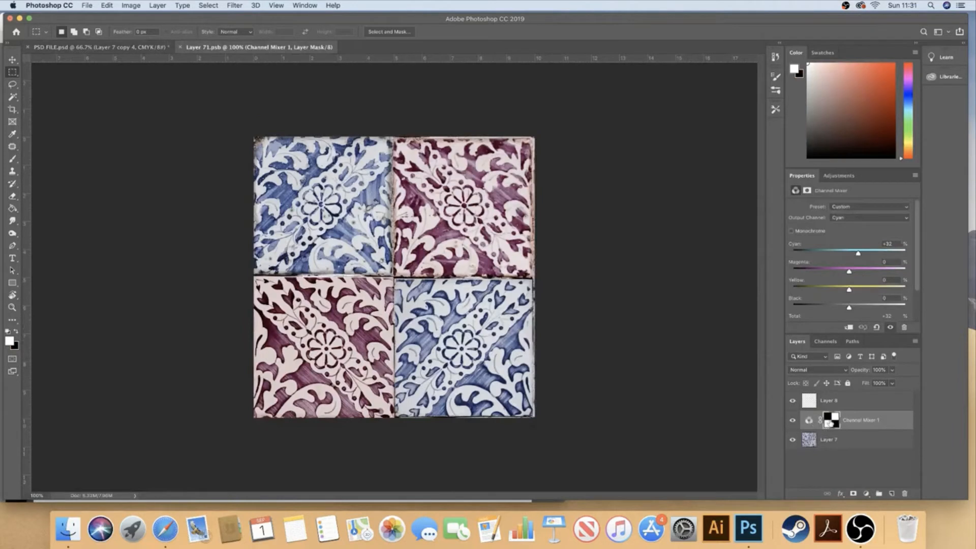
{"action": "right_click", "coordinate": [830, 422]}
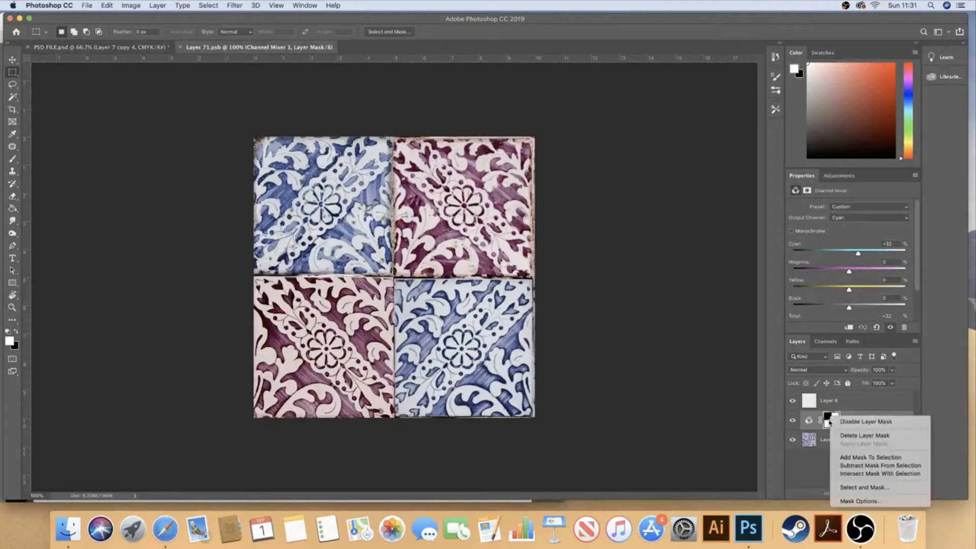
{"action": "left_click", "coordinate": [842, 422]}
{"action": "key", "text": "super+s"}
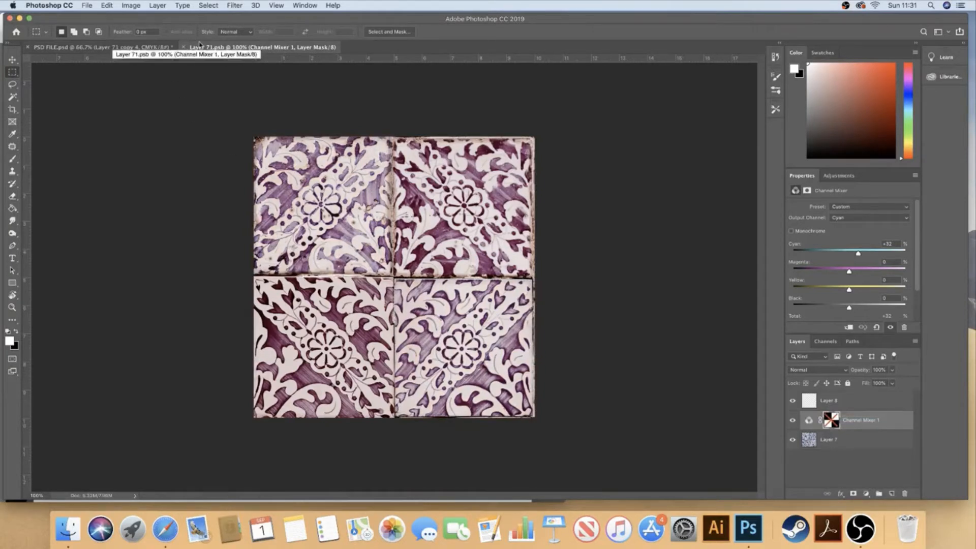
{"action": "left_click", "coordinate": [184, 47]}
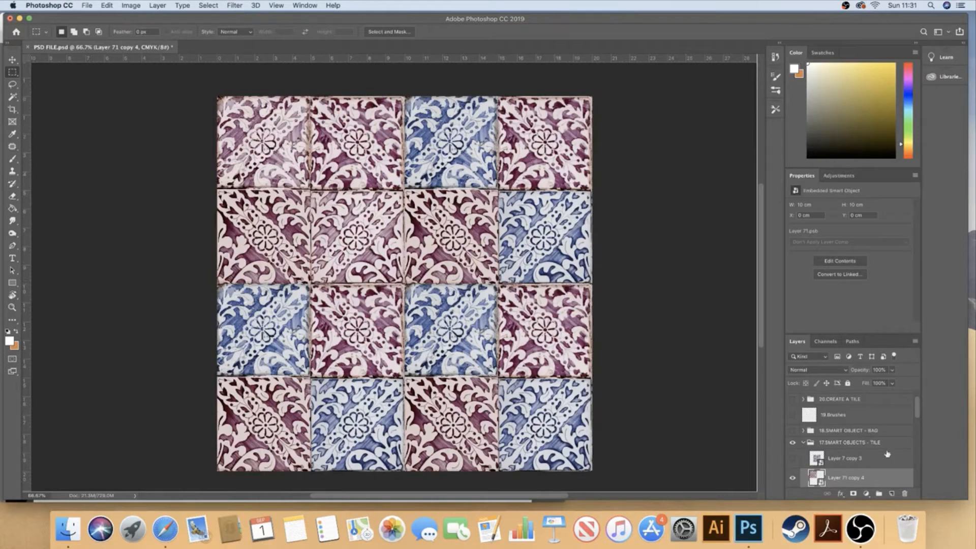
Compare the independent Layer 71 copy 4 with the linked tile copies by selecting them and toggling its visibility
{"action": "left_click_drag", "start_coordinate": [918, 401], "coordinate": [918, 420]}
{"action": "left_click", "coordinate": [895, 430]}
{"action": "left_click", "coordinate": [864, 458], "text": "shift"}
{"action": "left_click", "coordinate": [793, 429]}
{"action": "left_click", "coordinate": [794, 429]}
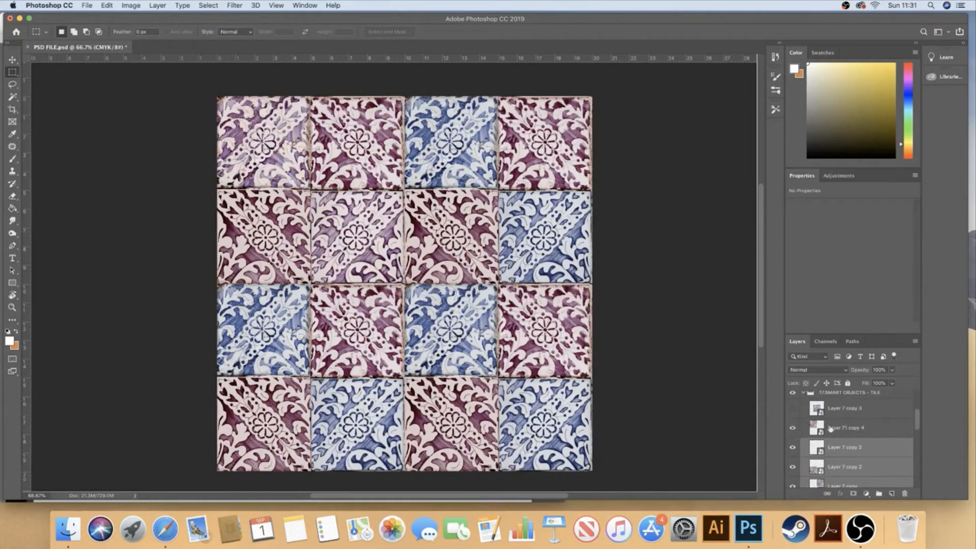
{"action": "left_click", "coordinate": [814, 430]}
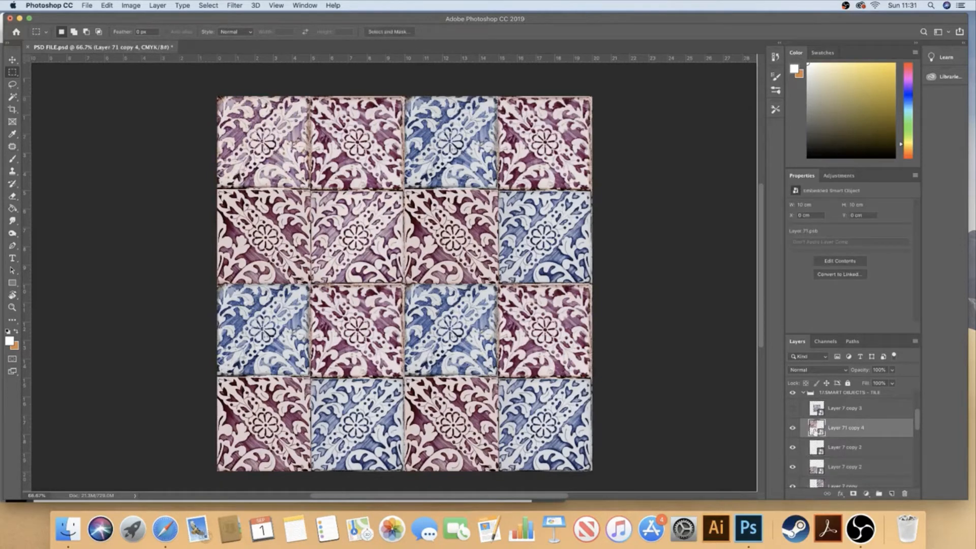
Group the four linked tile layers, from the upper Layer 7 copy 2 down to Layer 7
{"action": "left_click", "coordinate": [850, 450]}
{"action": "scroll", "coordinate": [887, 445], "scroll_direction": "down", "scroll_amount": 3}
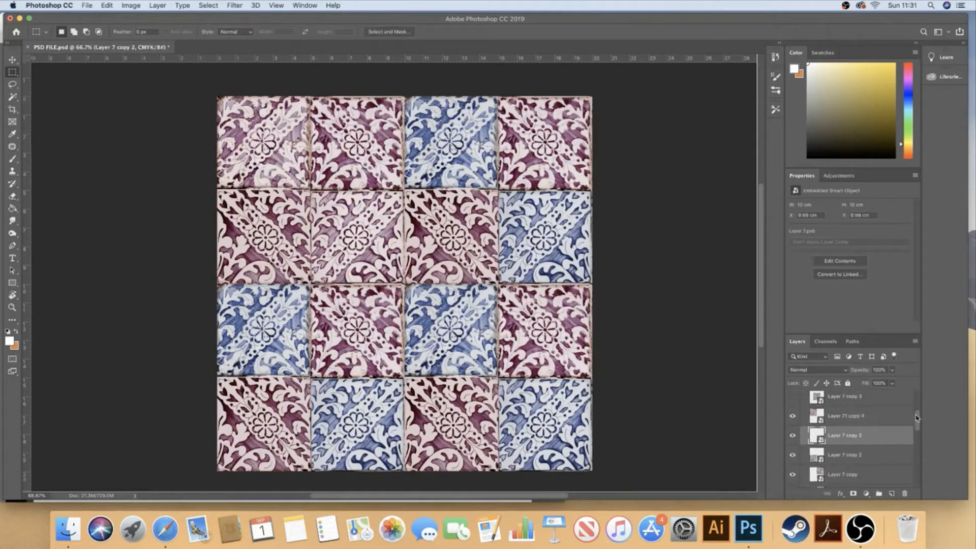
{"action": "left_click", "coordinate": [859, 447], "text": "shift"}
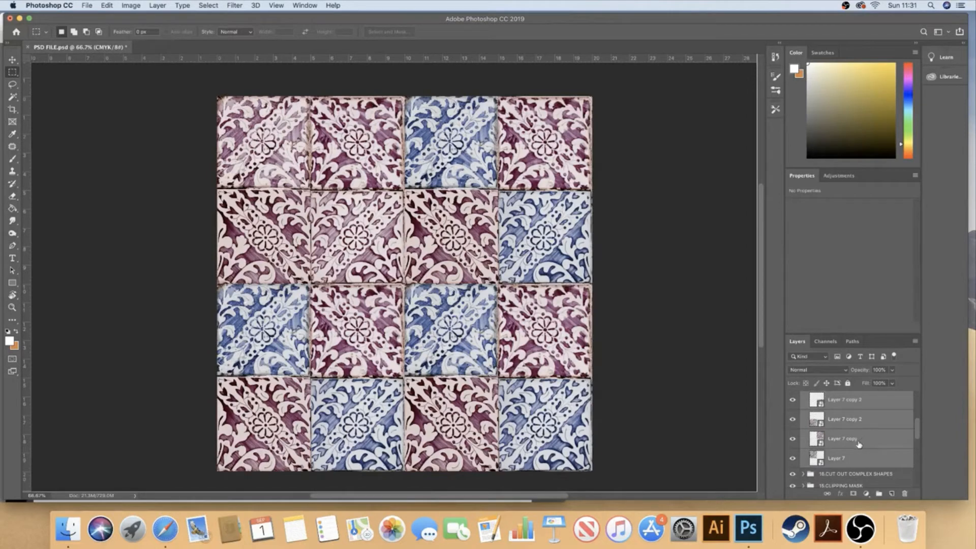
{"action": "key", "text": "super+g"}
{"action": "scroll", "coordinate": [918, 426], "scroll_direction": "up", "scroll_amount": 2}
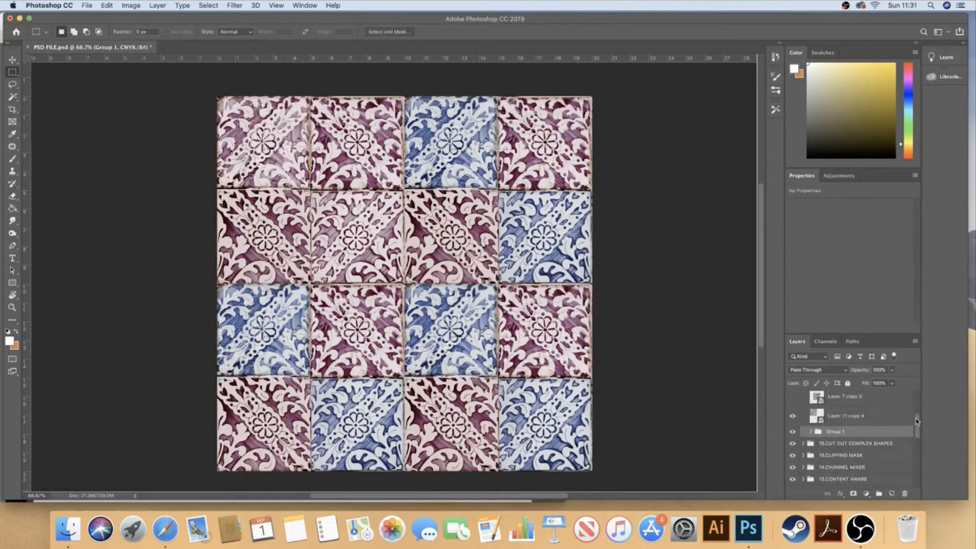
Compare Layer 71 copy 4 with the grouped tiles by toggling visibility, and delete Layer 71 copy 4
{"action": "left_click", "coordinate": [793, 432]}
{"action": "left_click", "coordinate": [794, 432]}
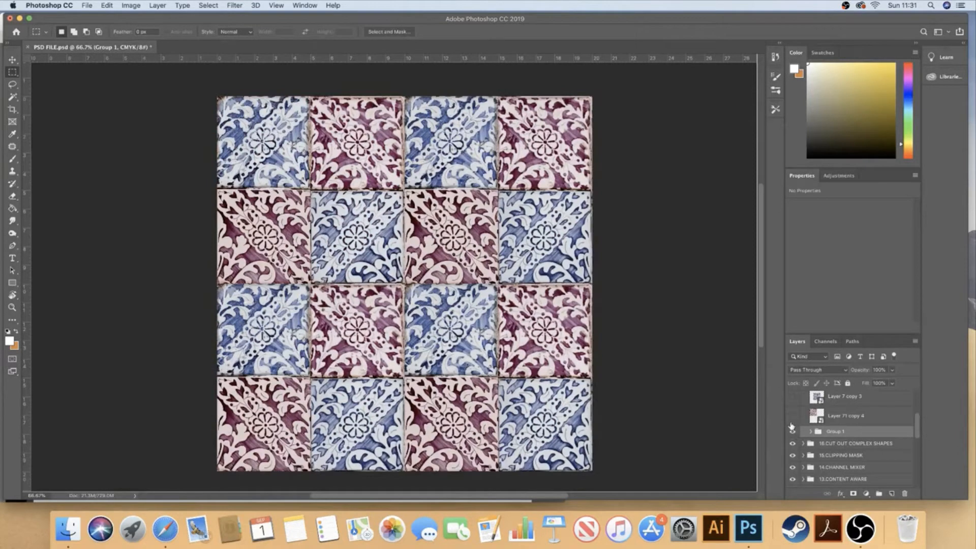
{"action": "left_click", "coordinate": [794, 418]}
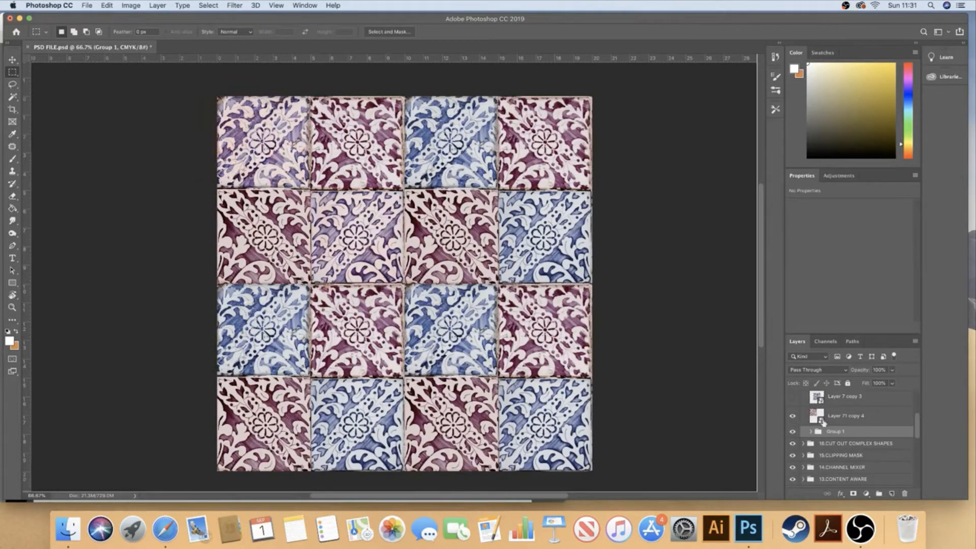
{"action": "left_click", "coordinate": [816, 418]}
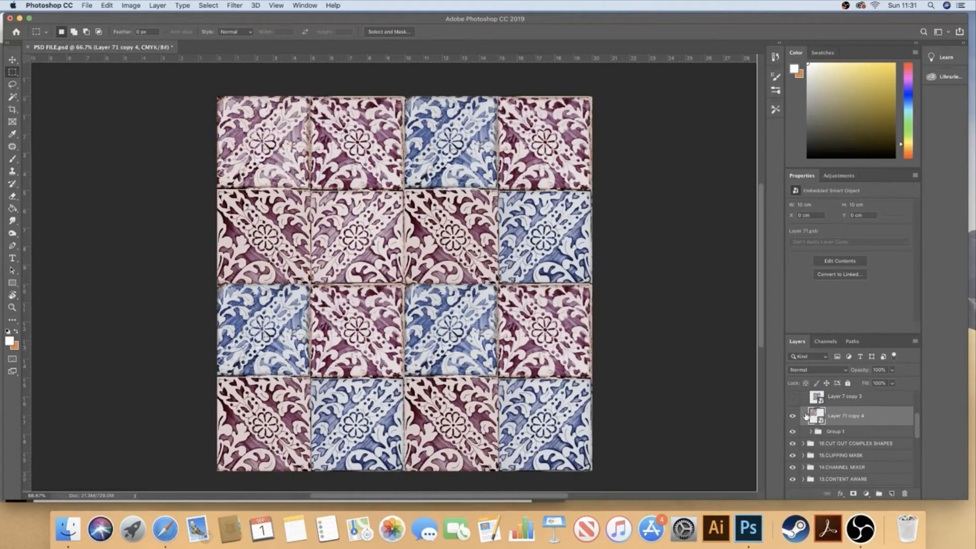
{"action": "key", "text": "Delete"}
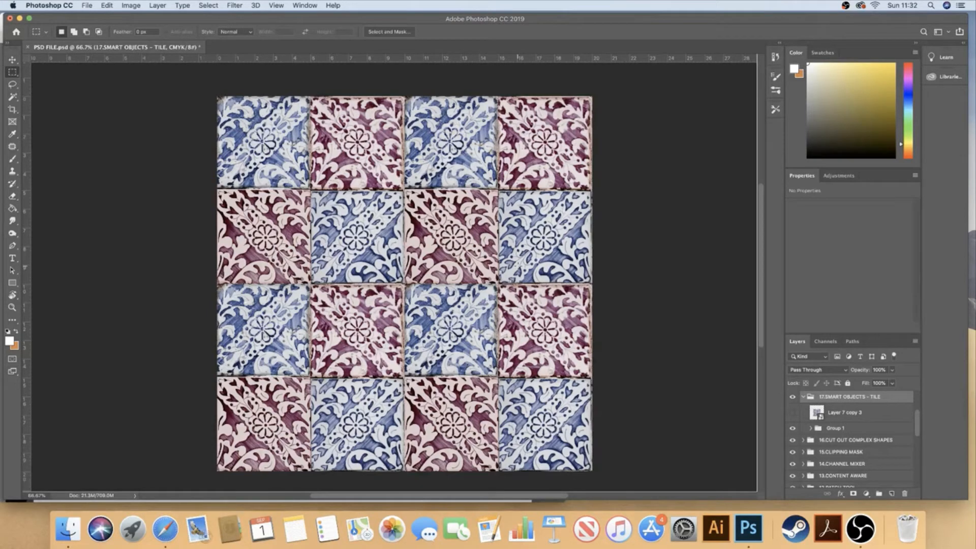
Collapse and hide the 17.SMART OBJECTS - TILE group, and show and expand the 18.SMART OBJECT - BAG group
{"action": "left_click", "coordinate": [804, 397]}
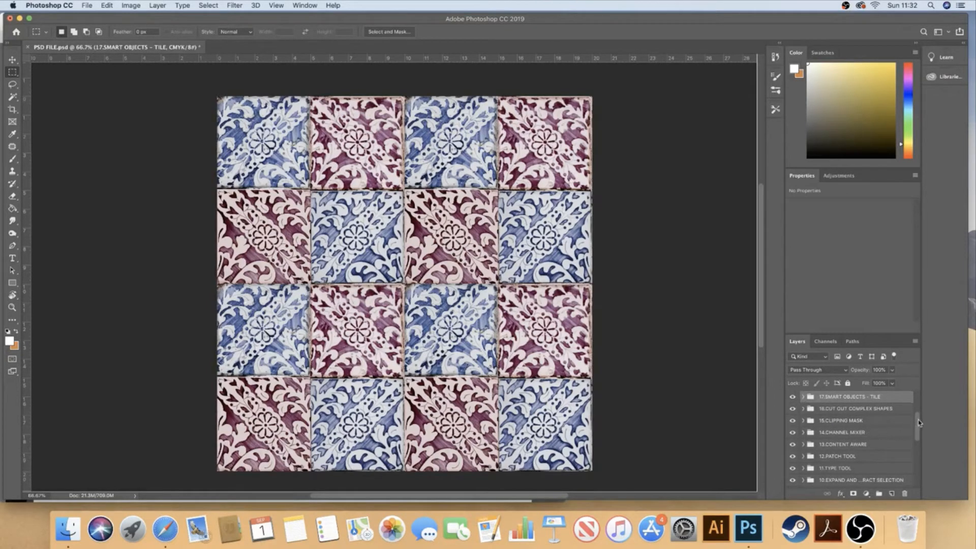
{"action": "left_click_drag", "start_coordinate": [919, 423], "coordinate": [918, 413]}
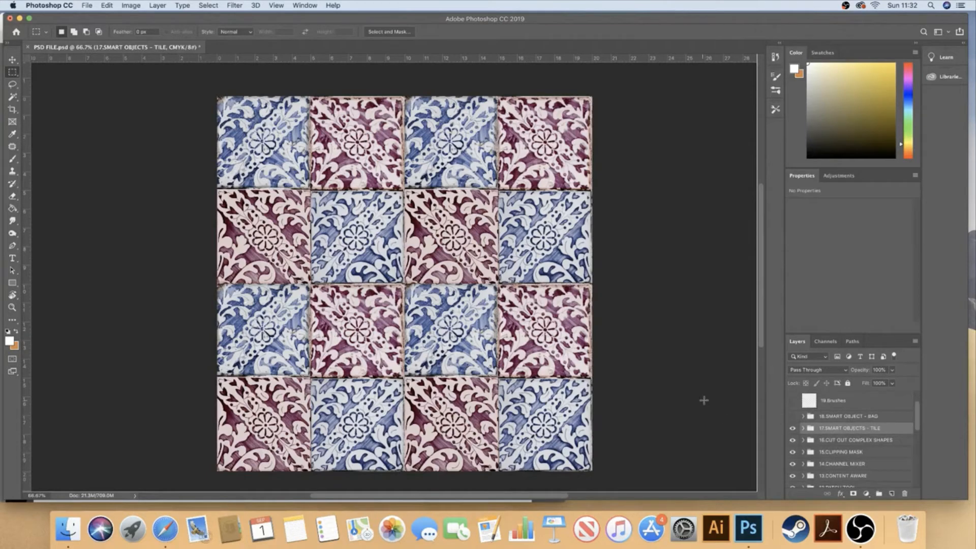
{"action": "left_click", "coordinate": [793, 428]}
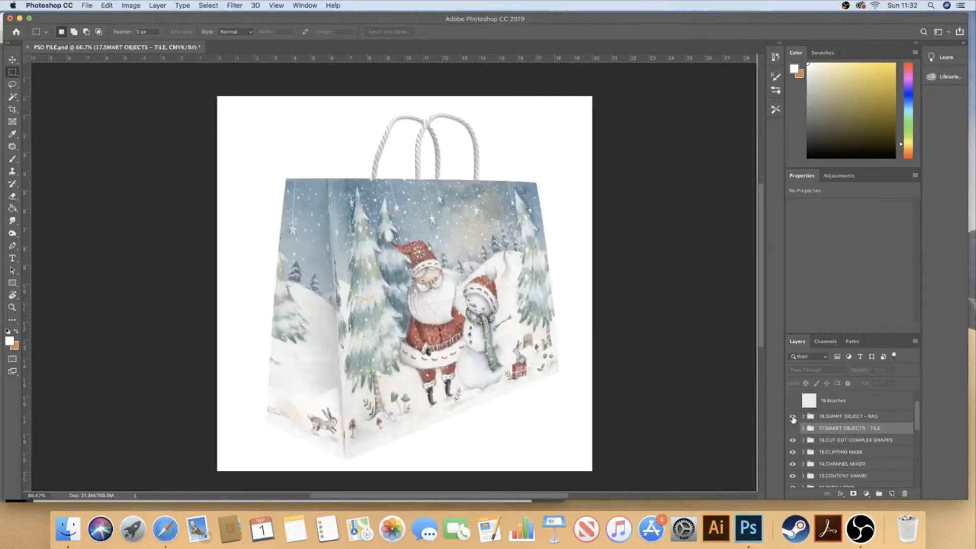
{"action": "left_click", "coordinate": [793, 417]}
{"action": "left_click", "coordinate": [804, 416]}
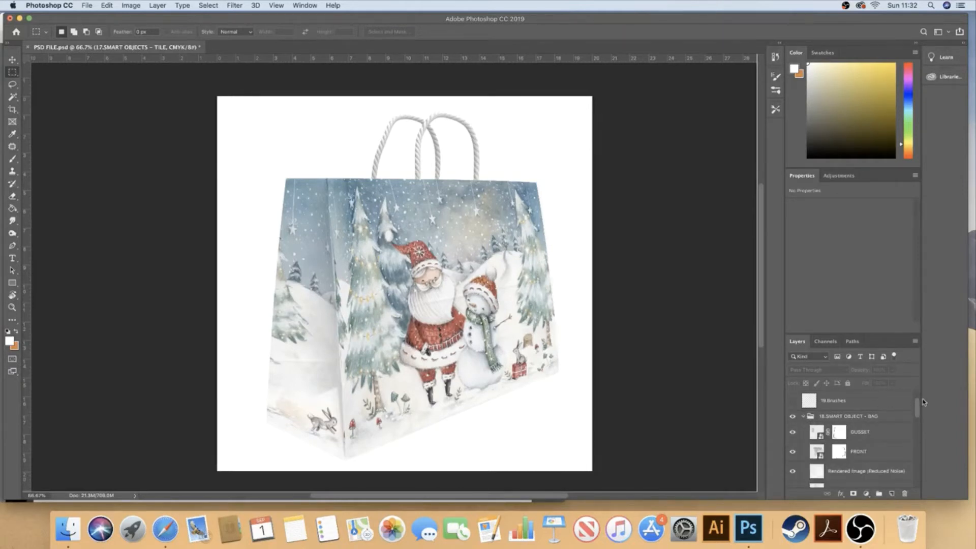
Inspect the bag's FRONT smart object layer by toggling its visibility
{"action": "scroll", "coordinate": [919, 406], "scroll_direction": "down", "scroll_amount": 1}
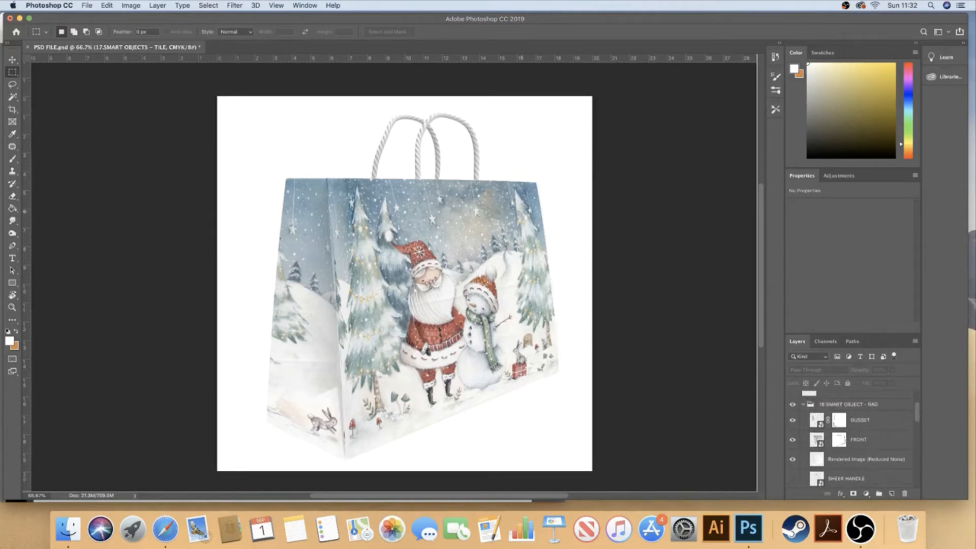
{"action": "left_click", "coordinate": [12, 60]}
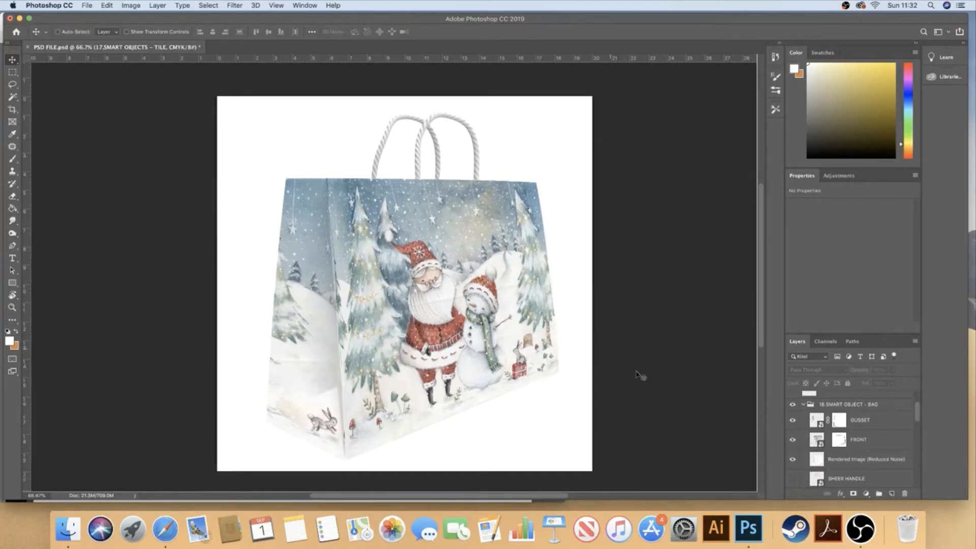
{"action": "left_click", "coordinate": [792, 440]}
{"action": "left_click", "coordinate": [793, 440]}
{"action": "left_click", "coordinate": [799, 444]}
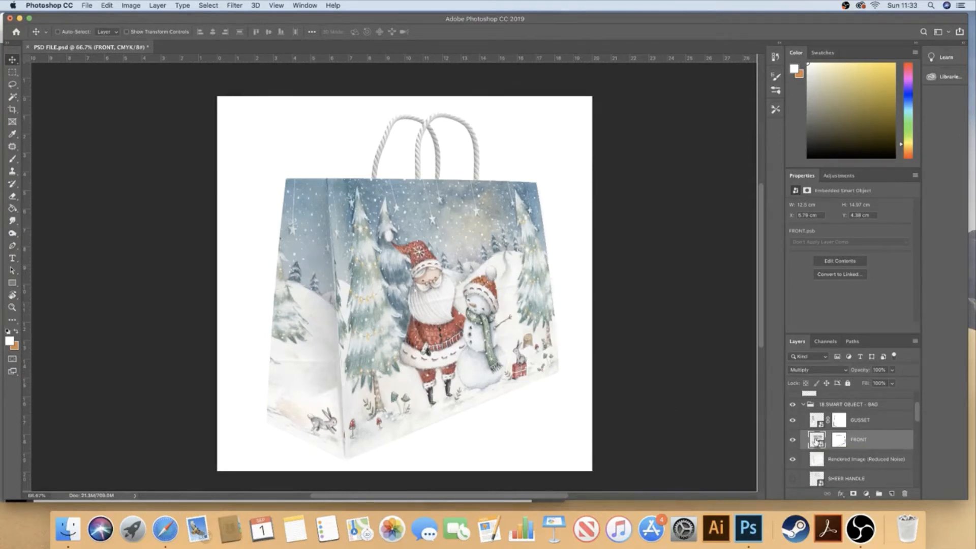
Open the FRONT smart object's contents, compare them with the bag, and reset the Brush tool's colours to black and white
{"action": "double_click", "coordinate": [817, 440]}
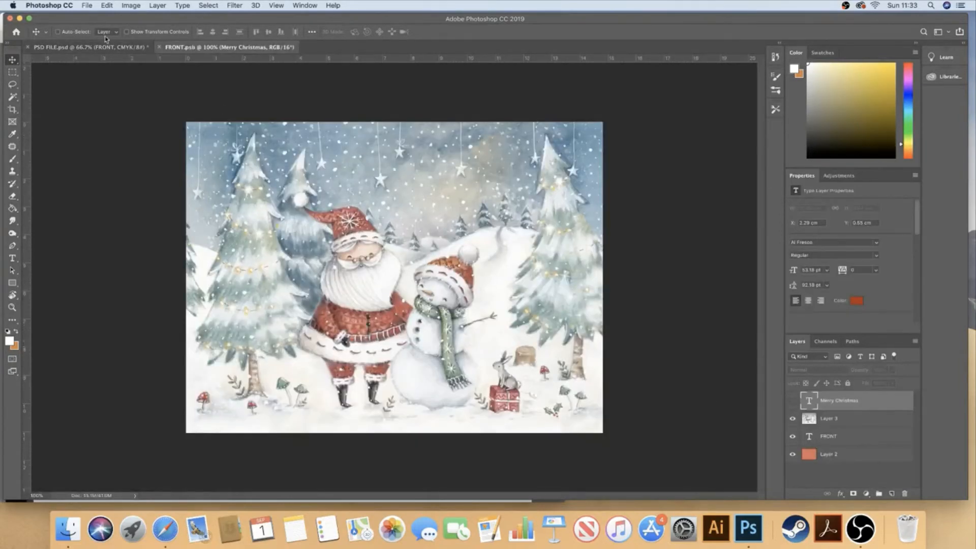
{"action": "left_click", "coordinate": [115, 47]}
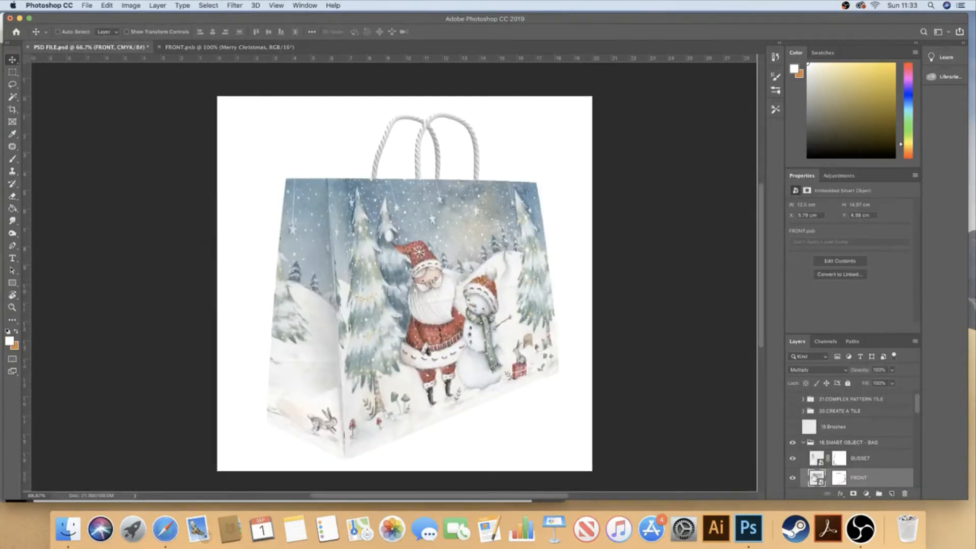
{"action": "left_click", "coordinate": [240, 47]}
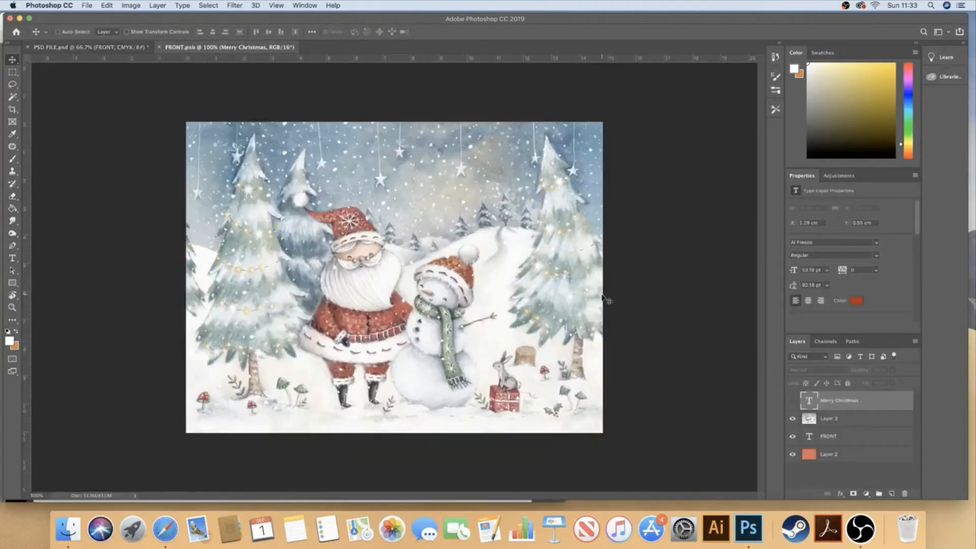
{"action": "left_click", "coordinate": [12, 159]}
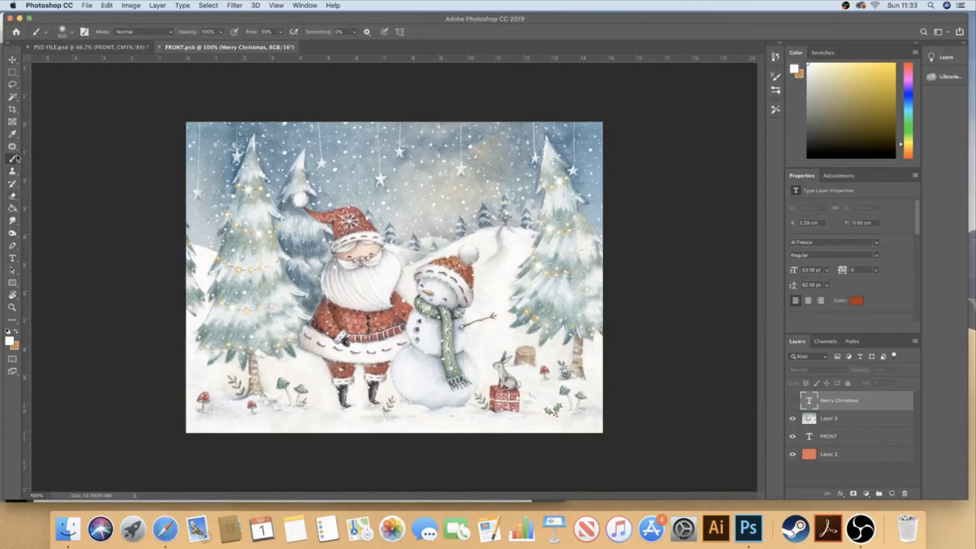
{"action": "left_click", "coordinate": [7, 331]}
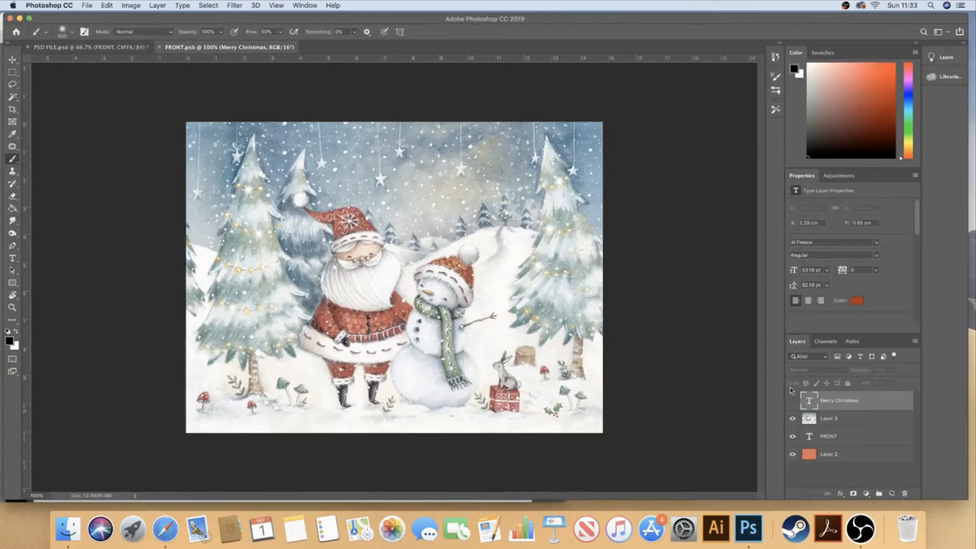
Show the Merry Christmas text layer in the FRONT contents, and save and close them
{"action": "left_click", "coordinate": [793, 401]}
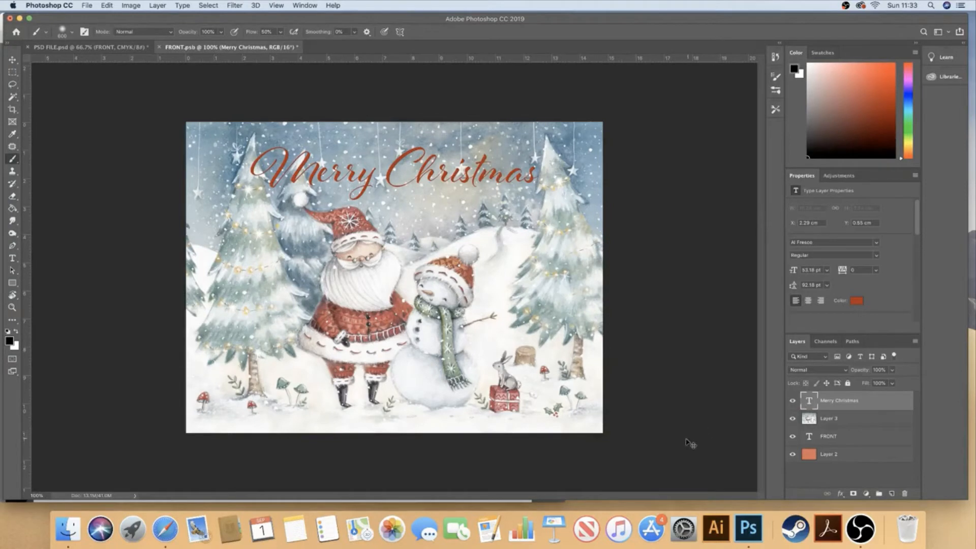
{"action": "key", "text": "super+s"}
{"action": "left_click", "coordinate": [158, 48]}
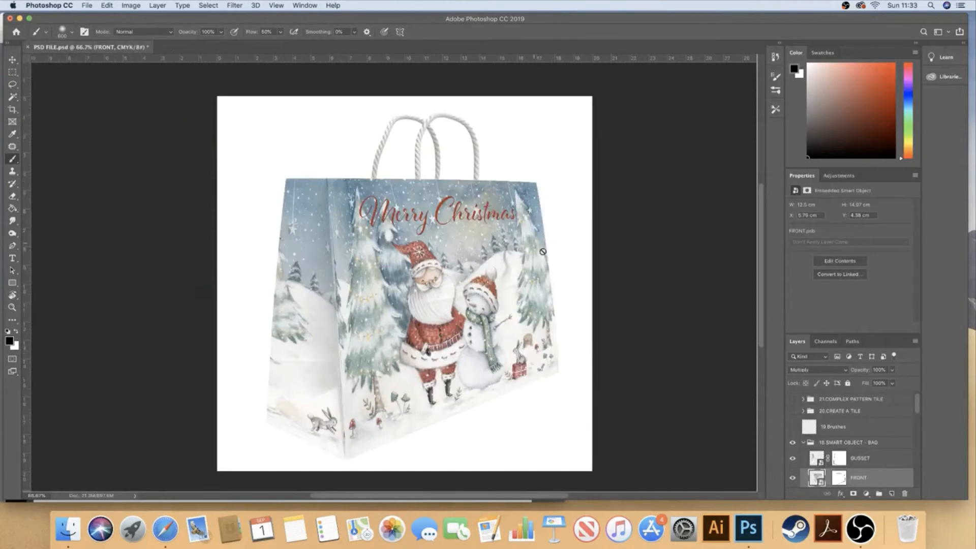
Draw a rectangle about 1577 × 1558 px over the bag's front on a new layer above FRONT, and fill it light blue
{"action": "left_click", "coordinate": [891, 493]}
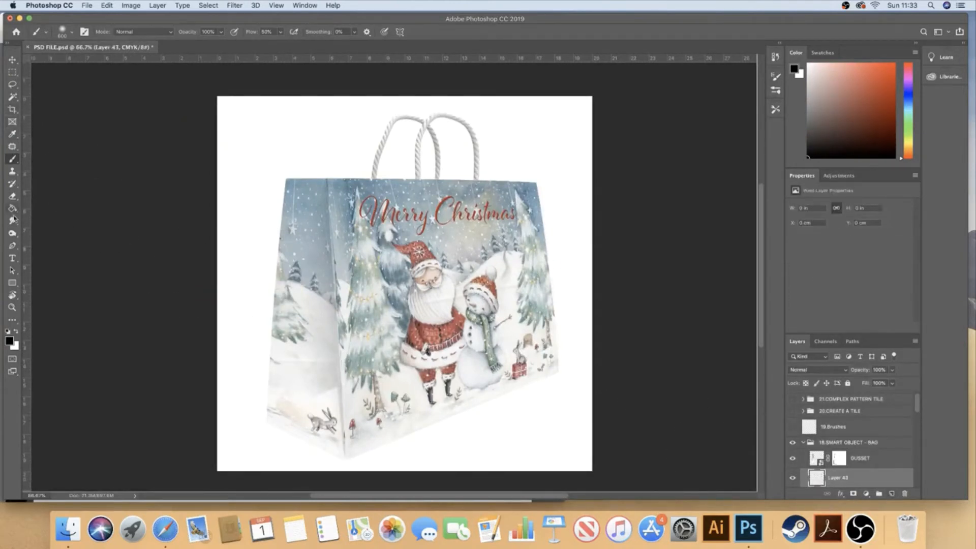
{"action": "left_click", "coordinate": [13, 283]}
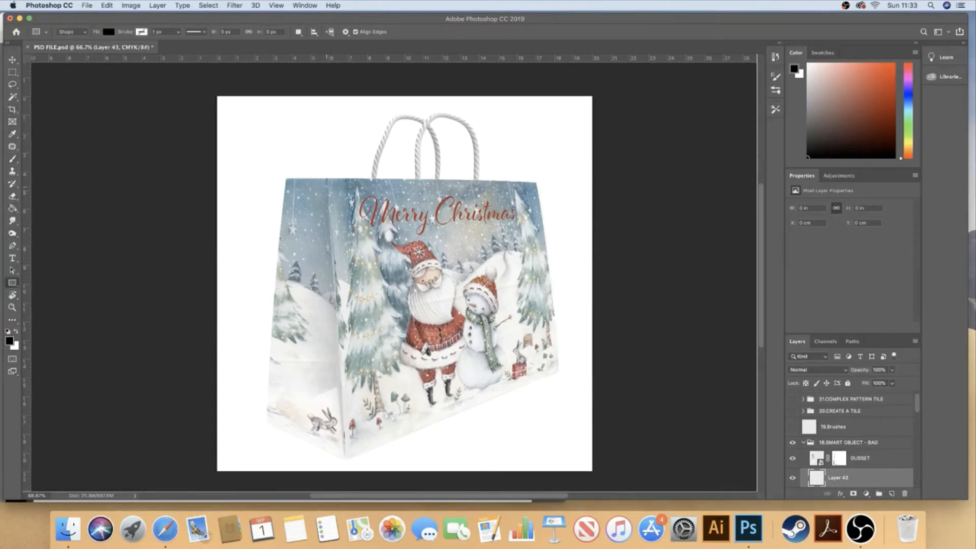
{"action": "left_click_drag", "start_coordinate": [319, 181], "coordinate": [570, 429]}
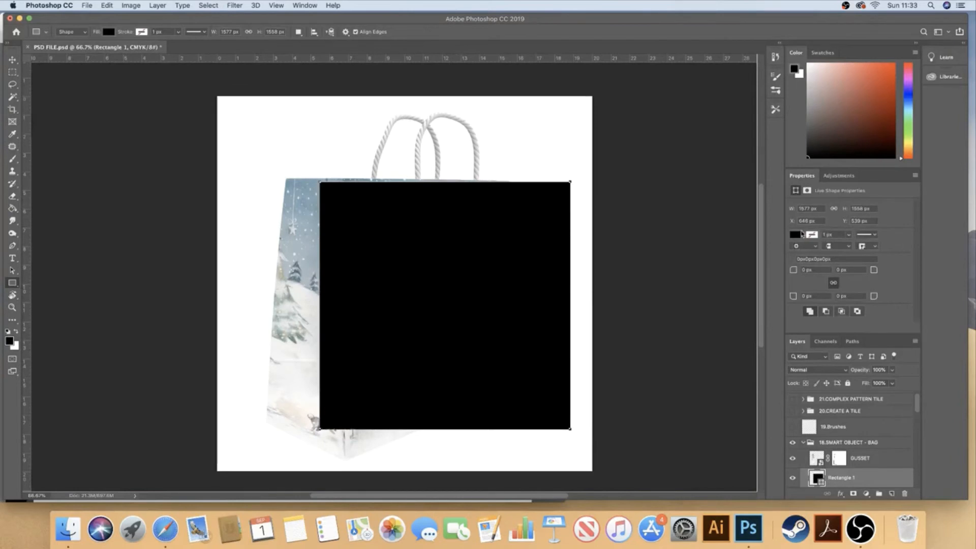
{"action": "left_click", "coordinate": [800, 234]}
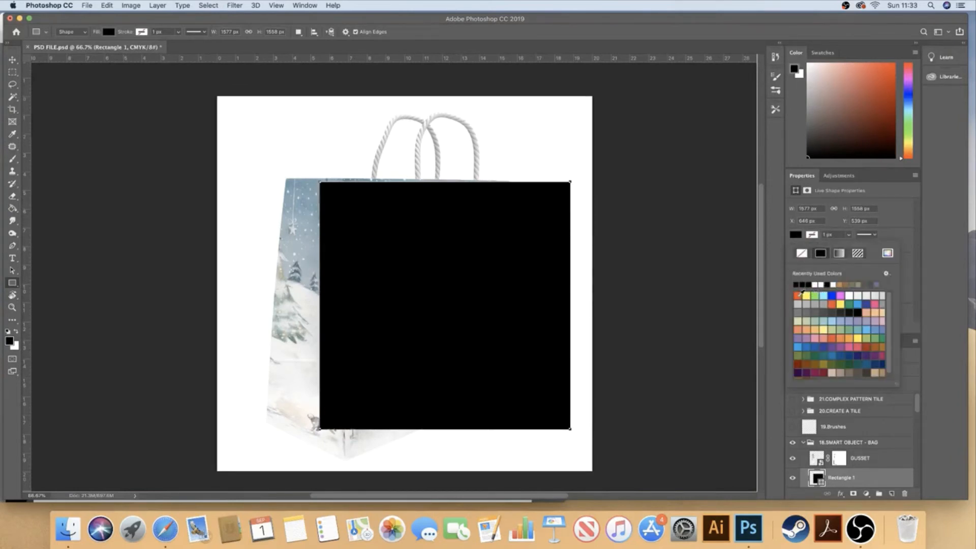
{"action": "left_click", "coordinate": [857, 305]}
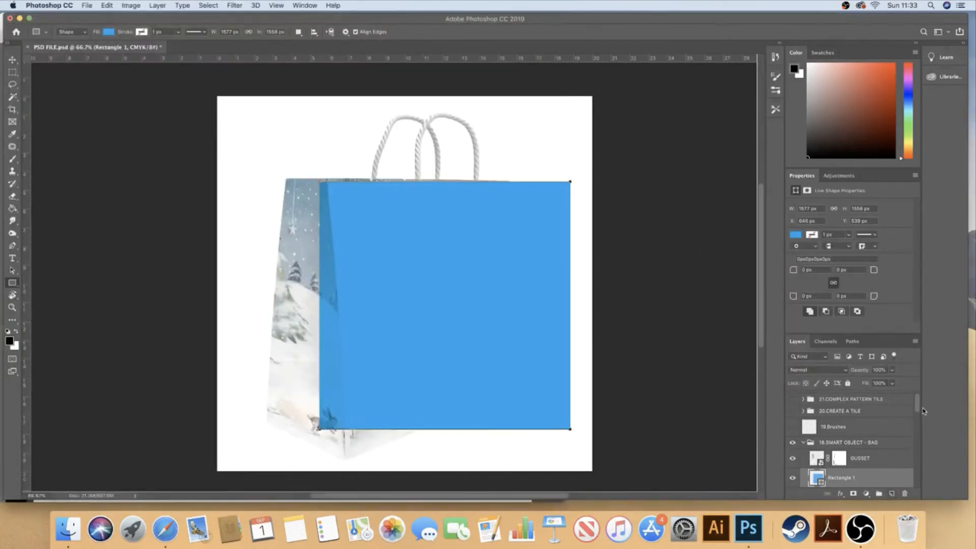
Add an empty layer above the blue rectangle and merge the two into one pixel layer
{"action": "left_click_drag", "start_coordinate": [918, 405], "coordinate": [918, 411]}
{"action": "left_click", "coordinate": [892, 493]}
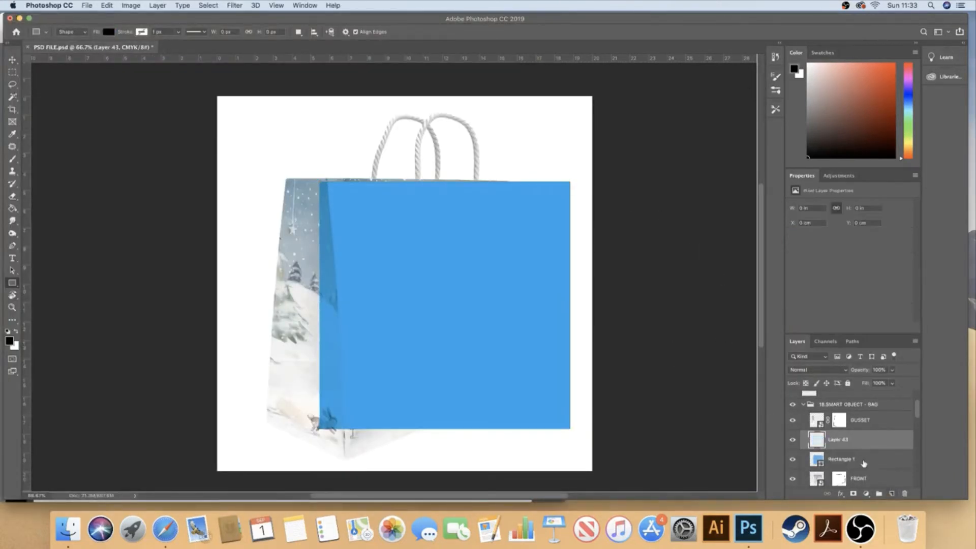
{"action": "left_click", "coordinate": [864, 460], "text": "shift"}
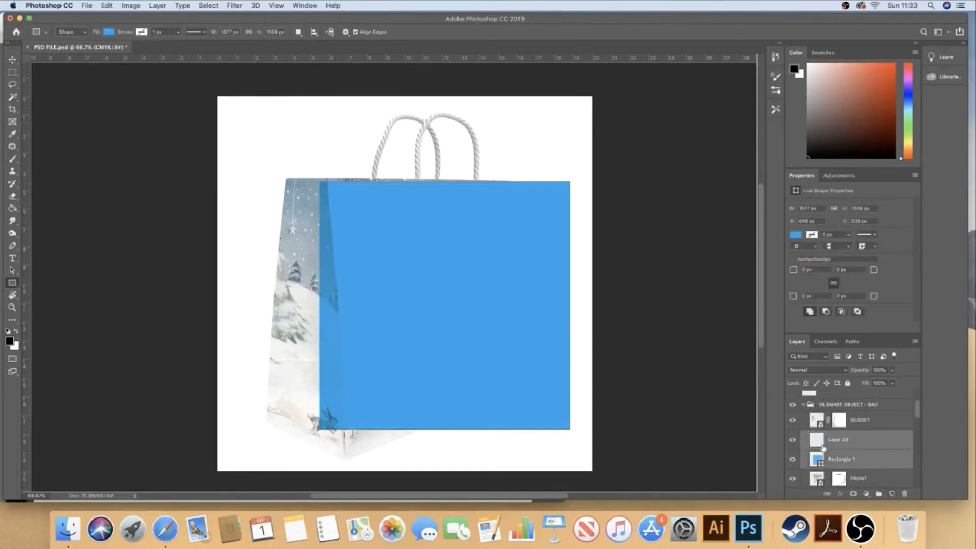
{"action": "key", "text": "super+e"}
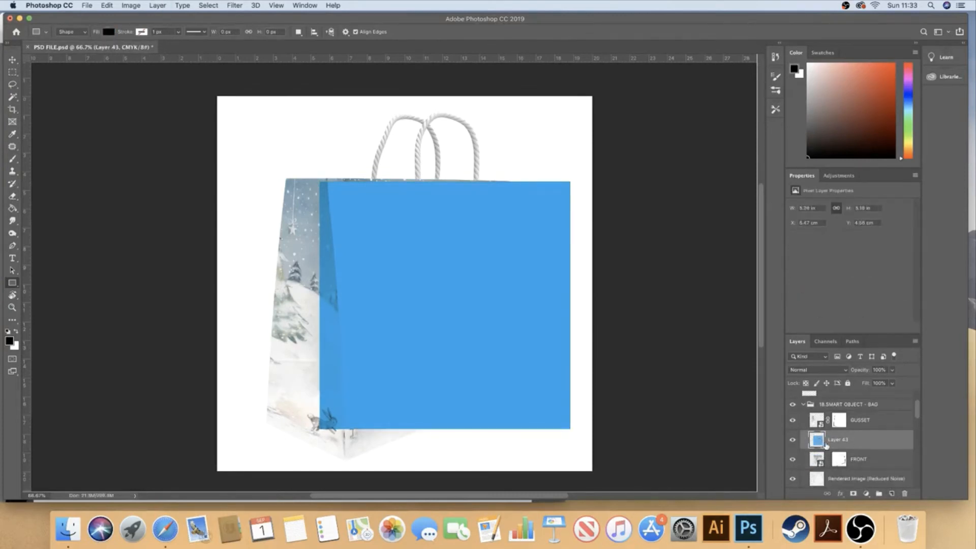
Convert the merged blue layer to a smart object, and open its contents to inspect them before closing them
{"action": "right_click", "coordinate": [864, 443]}
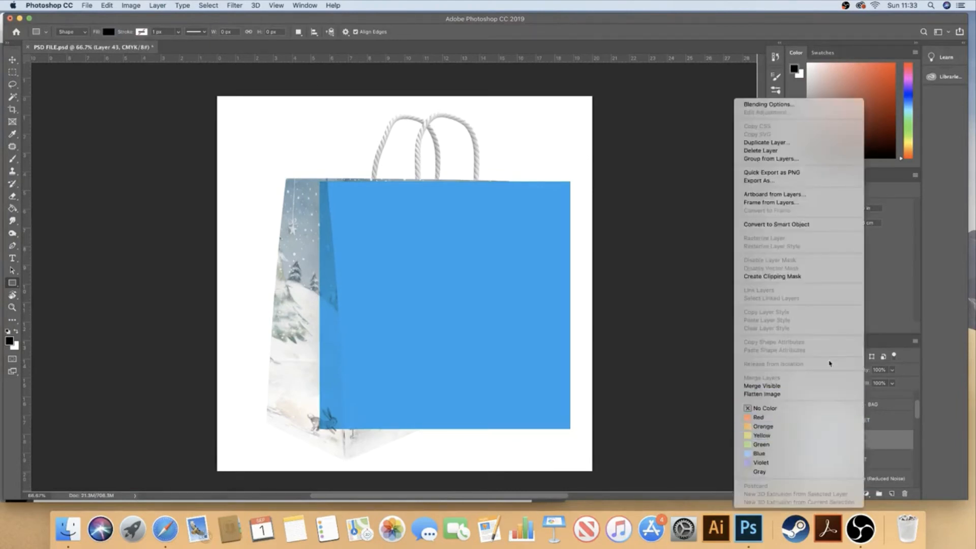
{"action": "left_click", "coordinate": [803, 224]}
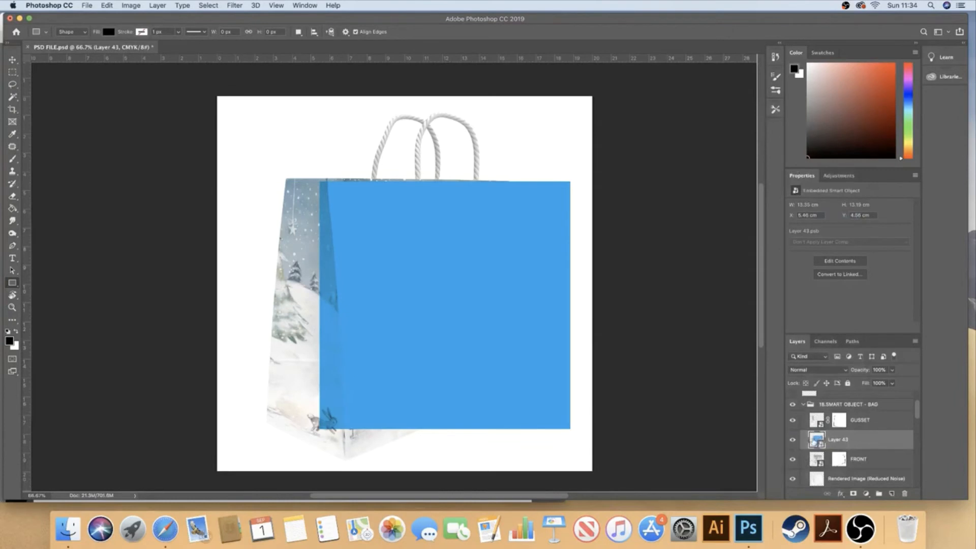
{"action": "double_click", "coordinate": [816, 440]}
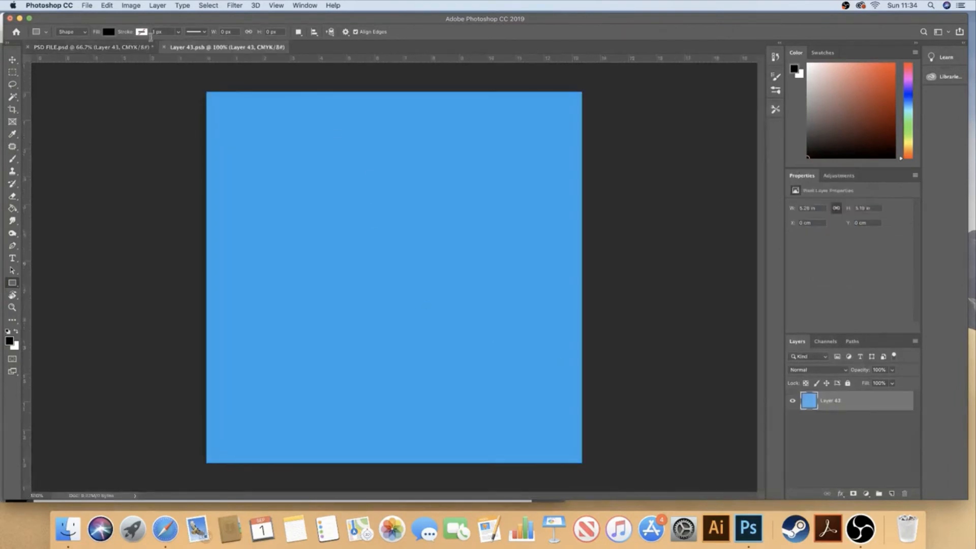
{"action": "left_click", "coordinate": [164, 46]}
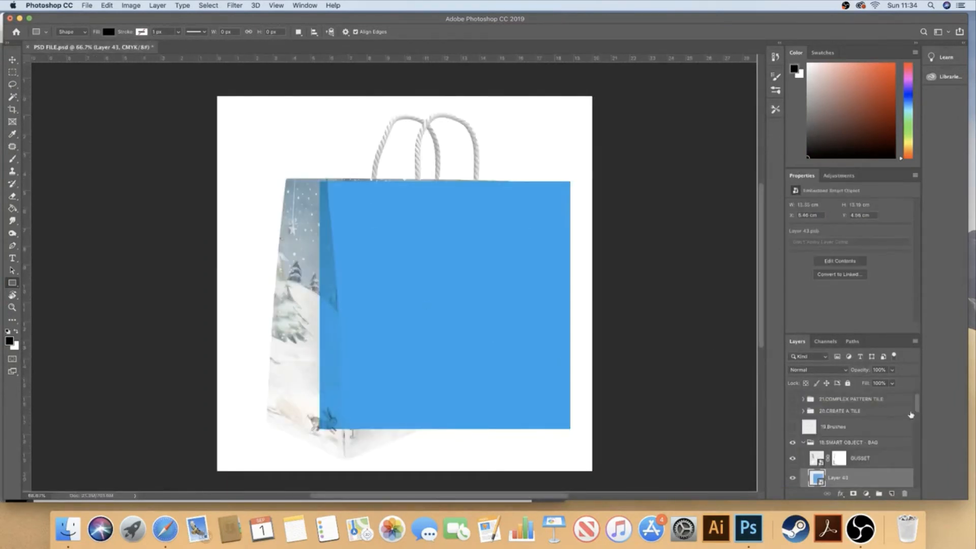
Start a warp on the blue smart object and fit its left edge and bottom-left corner to the bag front's fold
{"action": "scroll", "coordinate": [917, 401], "scroll_direction": "down", "scroll_amount": 2}
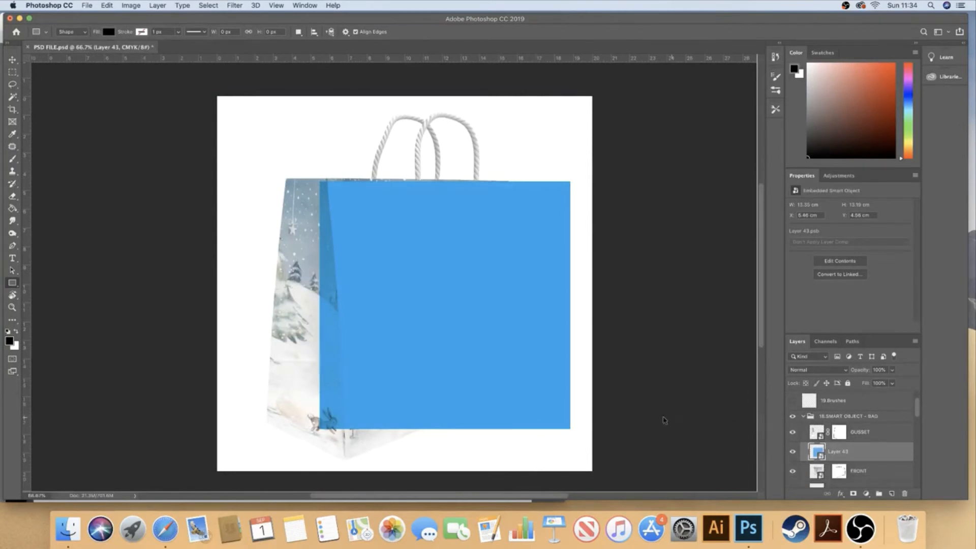
{"action": "key", "text": "super+t"}
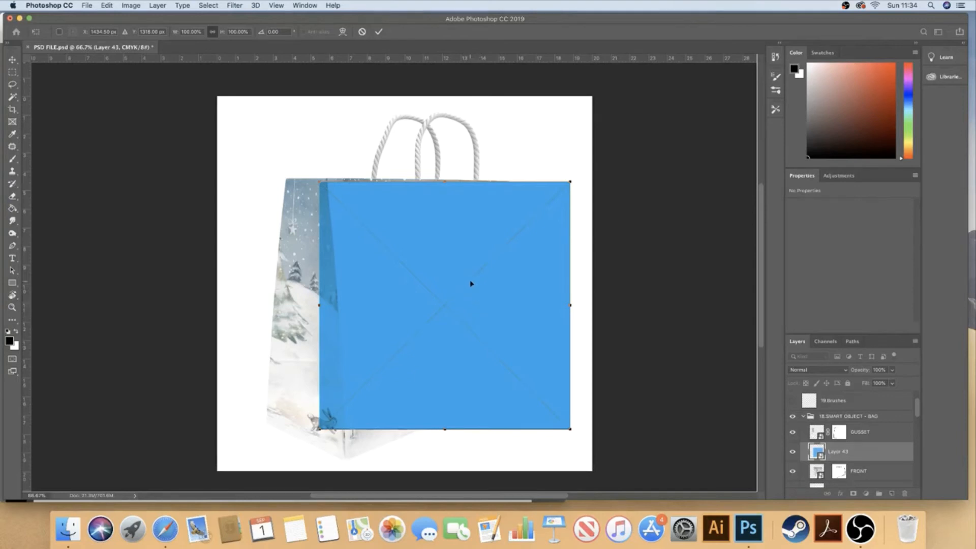
{"action": "right_click", "coordinate": [460, 252]}
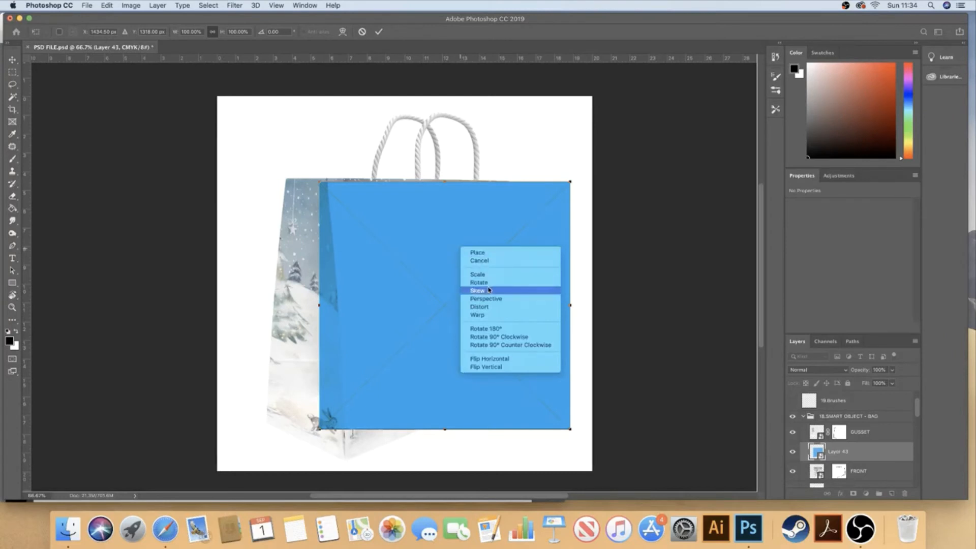
{"action": "left_click", "coordinate": [487, 315]}
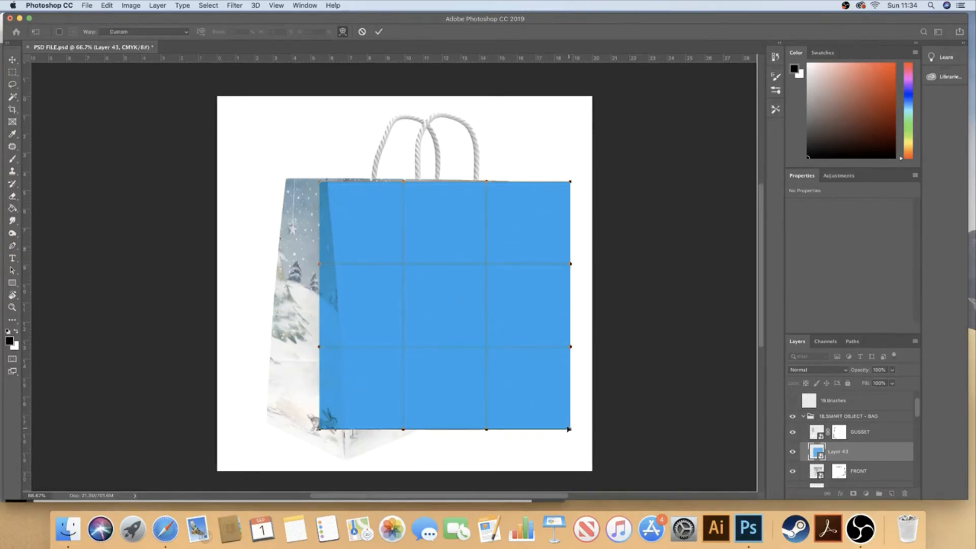
{"action": "left_click_drag", "start_coordinate": [569, 429], "coordinate": [353, 471]}
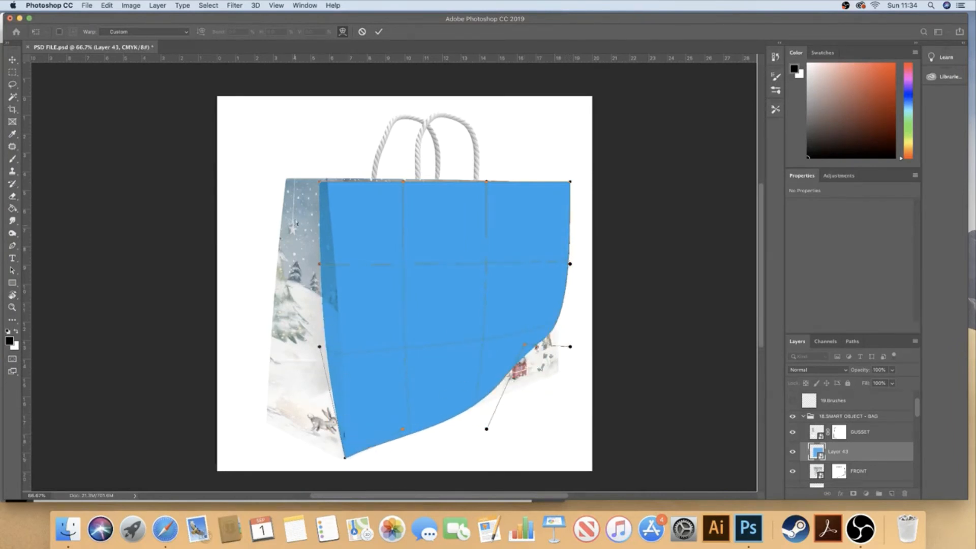
{"action": "left_click_drag", "start_coordinate": [331, 182], "coordinate": [326, 178]}
{"action": "left_click_drag", "start_coordinate": [319, 264], "coordinate": [336, 266]}
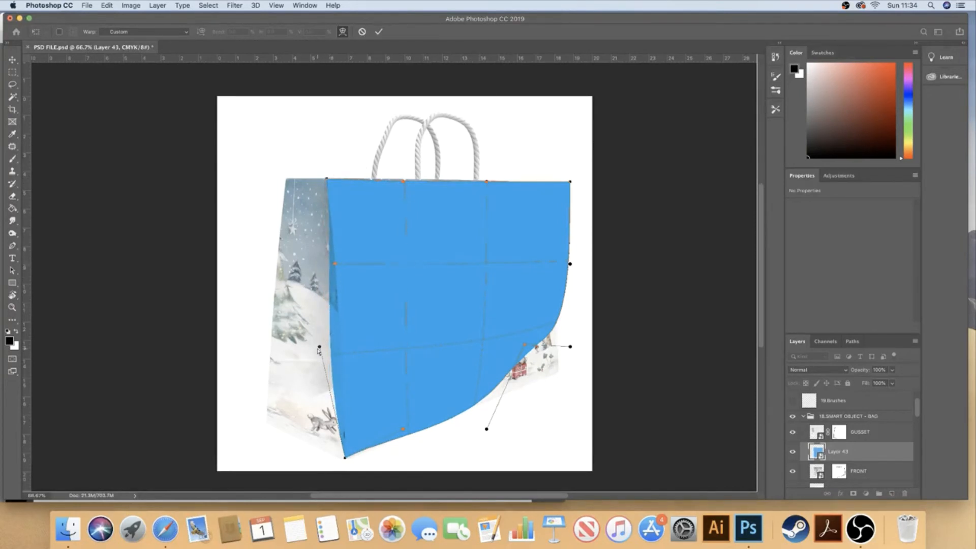
{"action": "left_click_drag", "start_coordinate": [319, 348], "coordinate": [341, 352]}
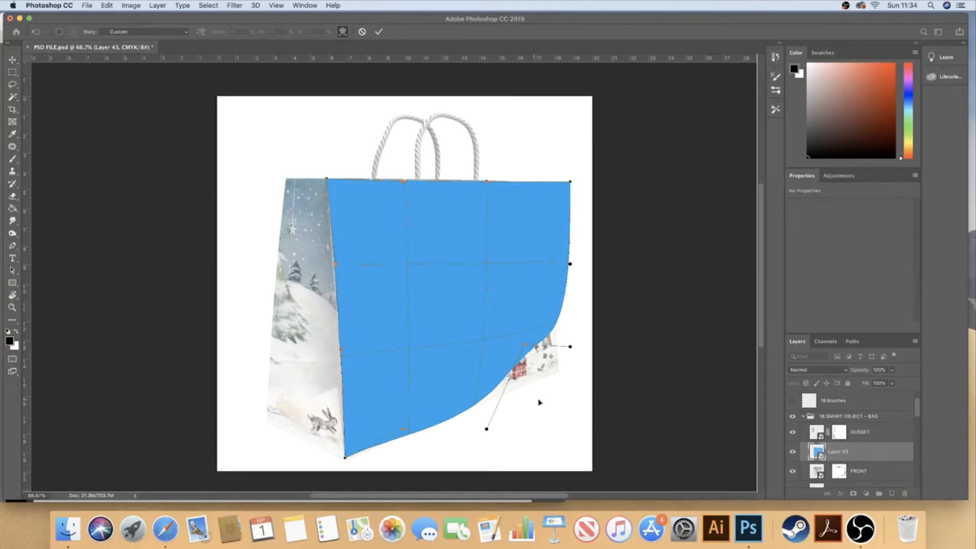
Warp the blue shape's bottom-right corner and lower edge to follow the bag front's slanted bottom edge
{"action": "left_click_drag", "start_coordinate": [529, 351], "coordinate": [562, 378]}
{"action": "left_click_drag", "start_coordinate": [487, 430], "coordinate": [523, 389]}
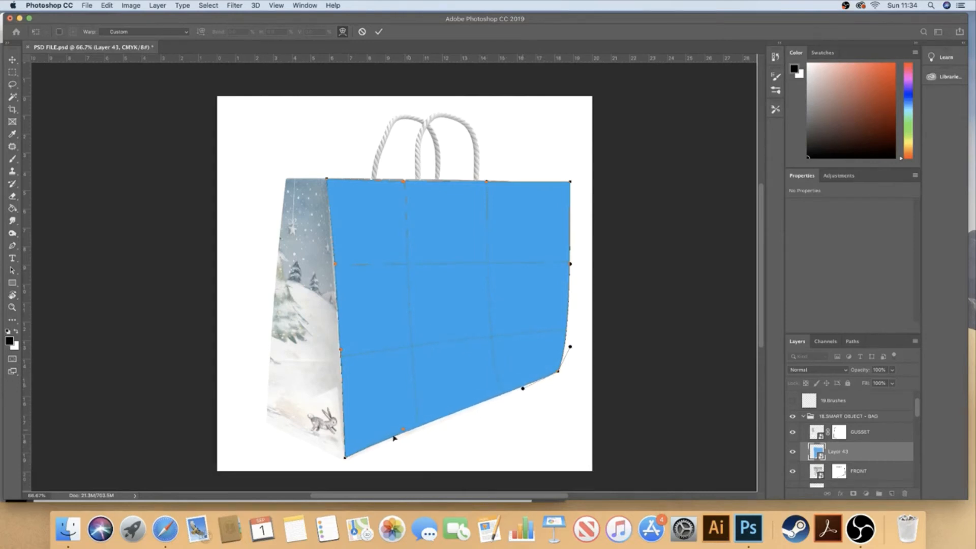
{"action": "left_click_drag", "start_coordinate": [405, 431], "coordinate": [402, 441]}
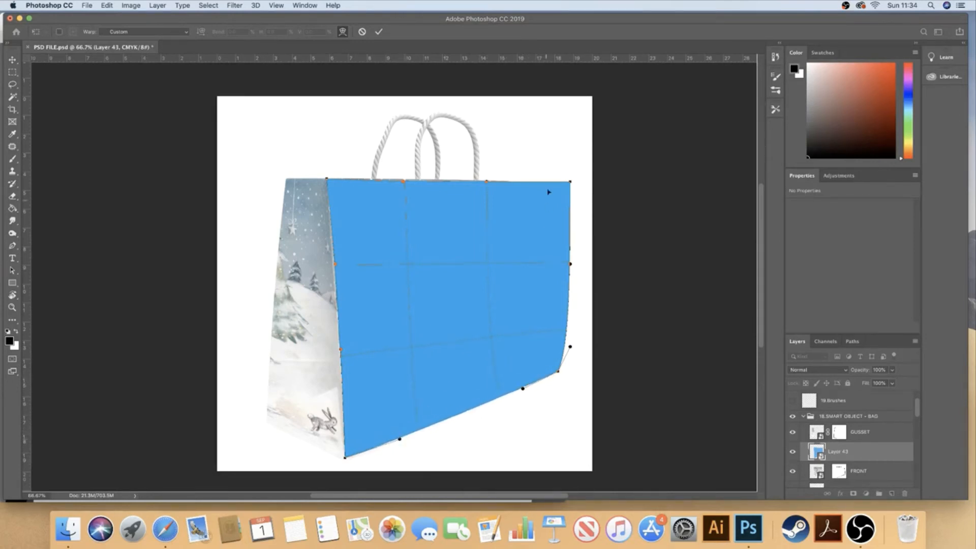
Fit the blue shape's right side and top edge to the bag front, adjust its curve handles, and apply the warp
{"action": "left_click_drag", "start_coordinate": [571, 184], "coordinate": [539, 185]}
{"action": "left_click_drag", "start_coordinate": [571, 264], "coordinate": [545, 238]}
{"action": "left_click_drag", "start_coordinate": [570, 346], "coordinate": [555, 311]}
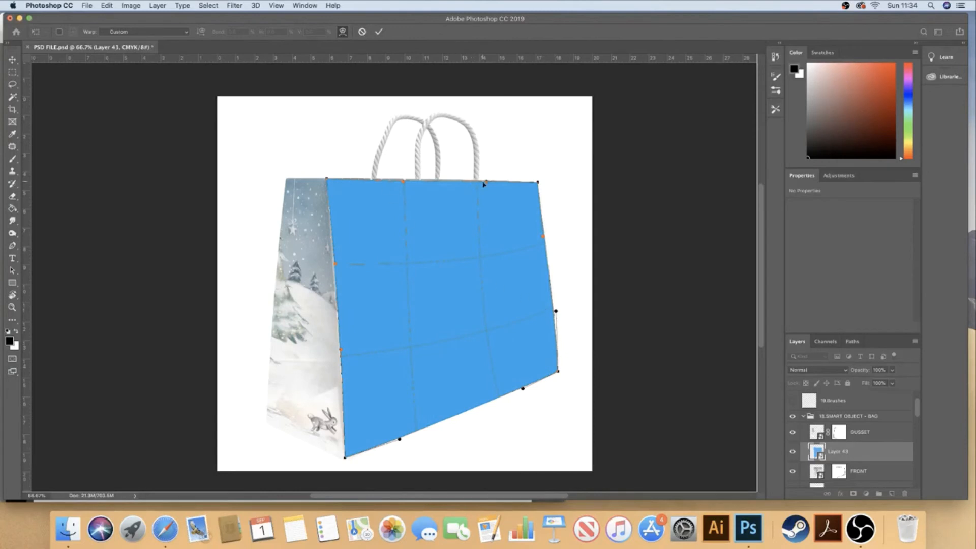
{"action": "left_click_drag", "start_coordinate": [487, 182], "coordinate": [486, 181]}
{"action": "left_click_drag", "start_coordinate": [402, 180], "coordinate": [401, 182]}
{"action": "left_click_drag", "start_coordinate": [400, 440], "coordinate": [435, 428]}
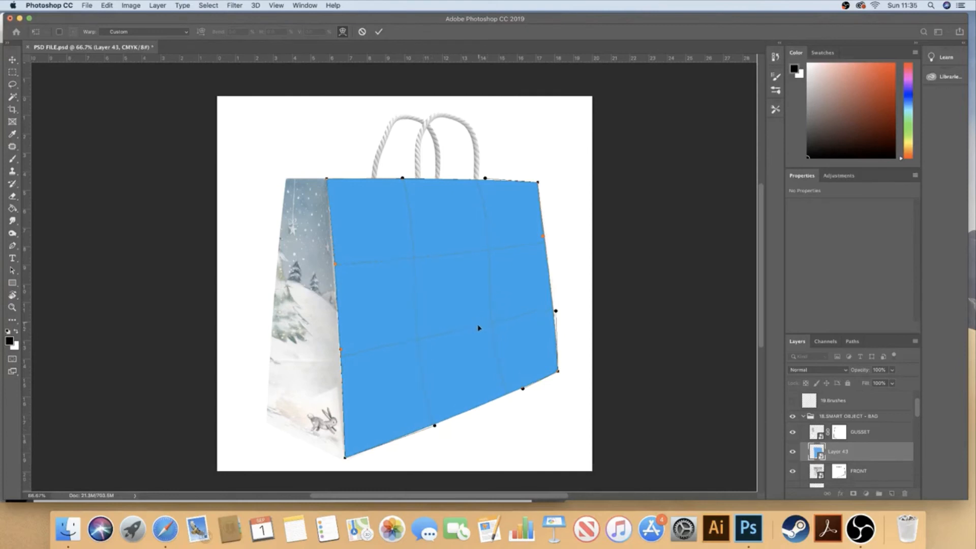
{"action": "key", "text": "Return"}
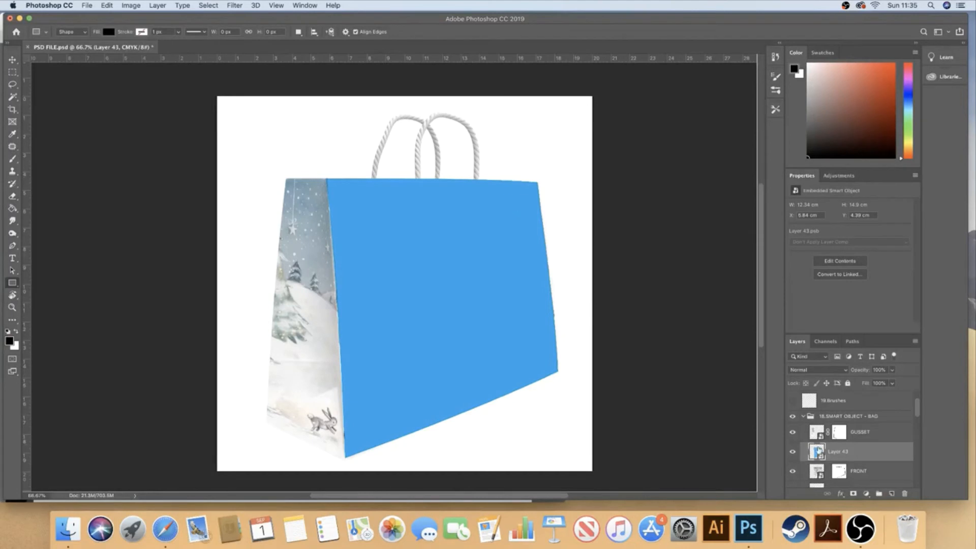
Brush a black smiley face with two eyes into the blue smart object's contents, and save and close them
{"action": "double_click", "coordinate": [819, 452]}
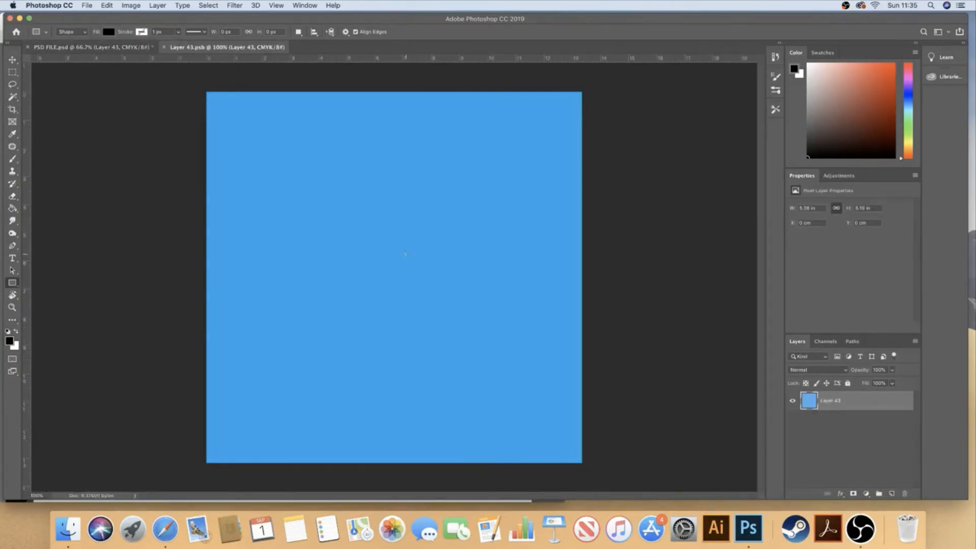
{"action": "key", "text": "b"}
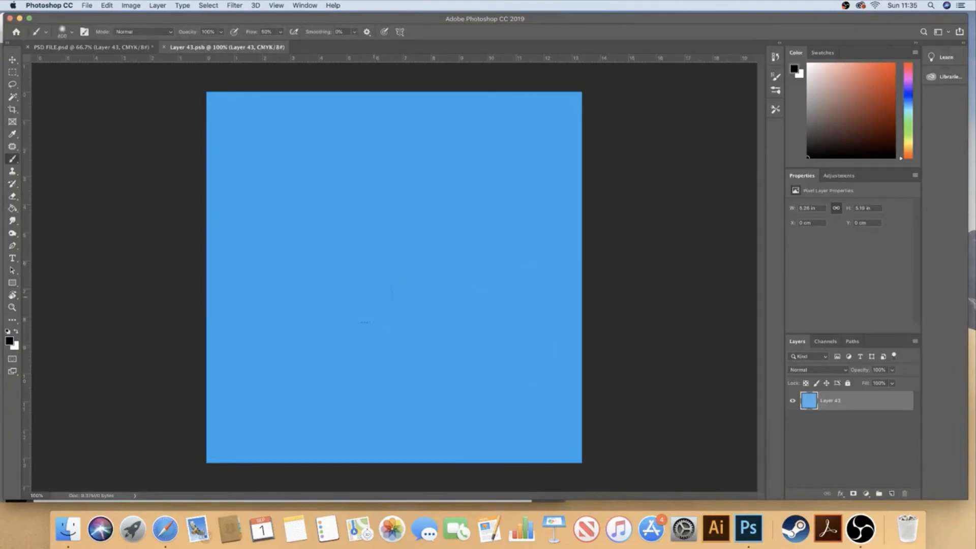
{"action": "mouse_move", "coordinate": [302, 280]}
{"action": "left_mouse_down"}
{"action": "mouse_move", "coordinate": [308, 318]}
{"action": "mouse_move", "coordinate": [419, 392]}
{"action": "mouse_move", "coordinate": [516, 291]}
{"action": "left_mouse_up"}
{"action": "left_click", "coordinate": [347, 203]}
{"action": "left_click", "coordinate": [450, 210]}
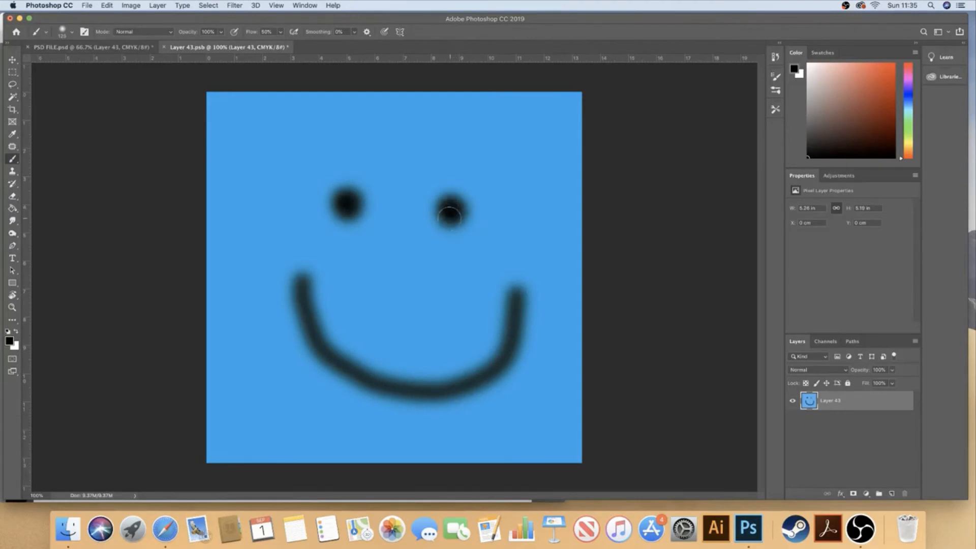
{"action": "key", "text": "super+s"}
{"action": "left_click", "coordinate": [164, 47]}
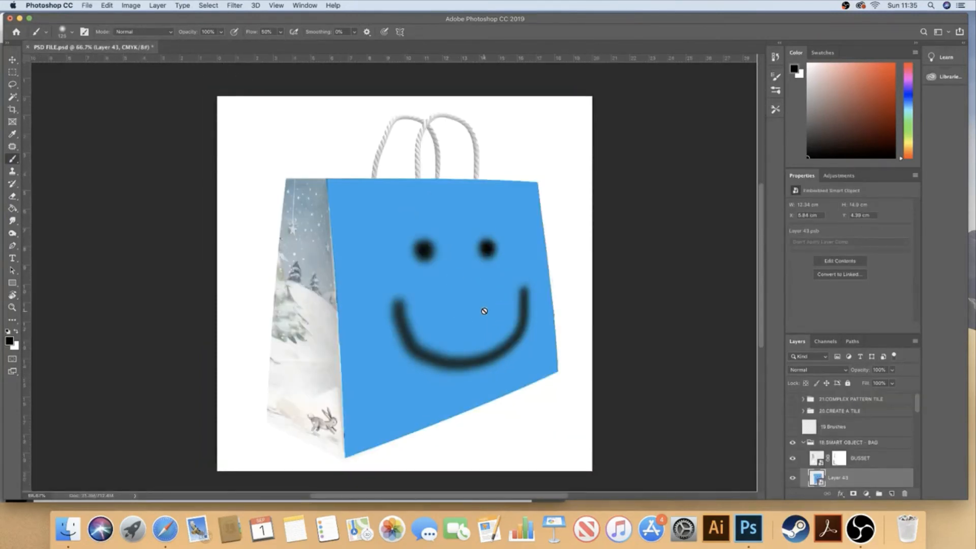
Delete the blue smiley smart object from the bag, and collapse and hide the 18.SMART OBJECT - BAG group
{"action": "key", "text": "Delete"}
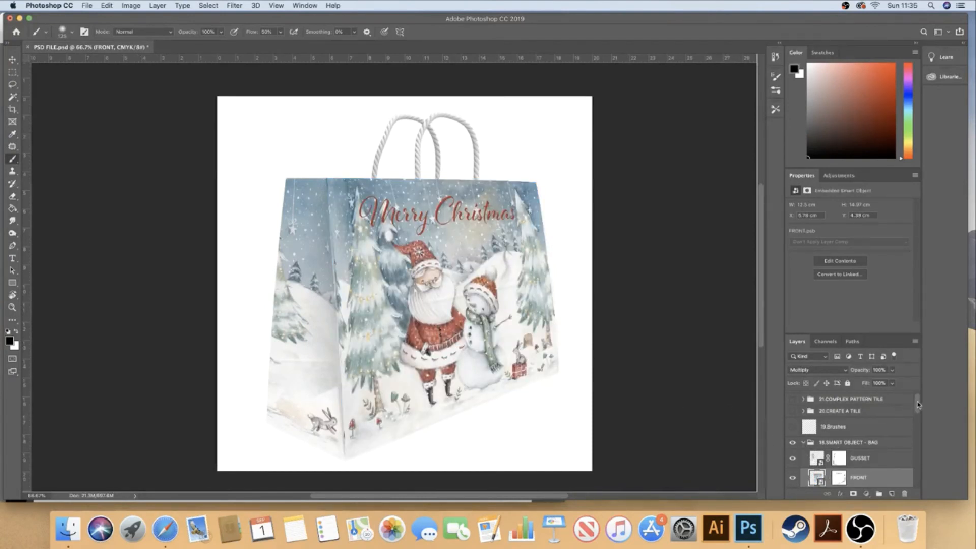
{"action": "left_click_drag", "start_coordinate": [918, 406], "coordinate": [918, 417]}
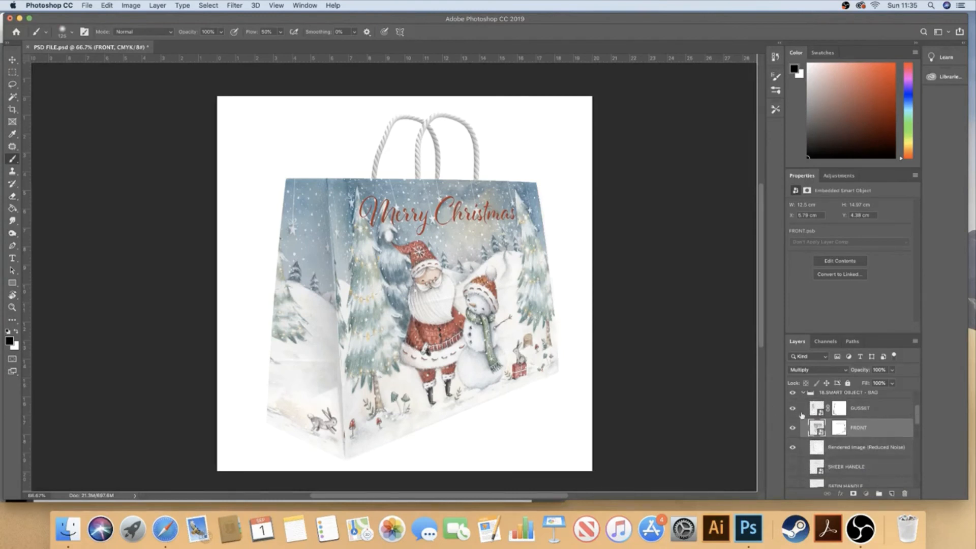
{"action": "left_click", "coordinate": [803, 395]}
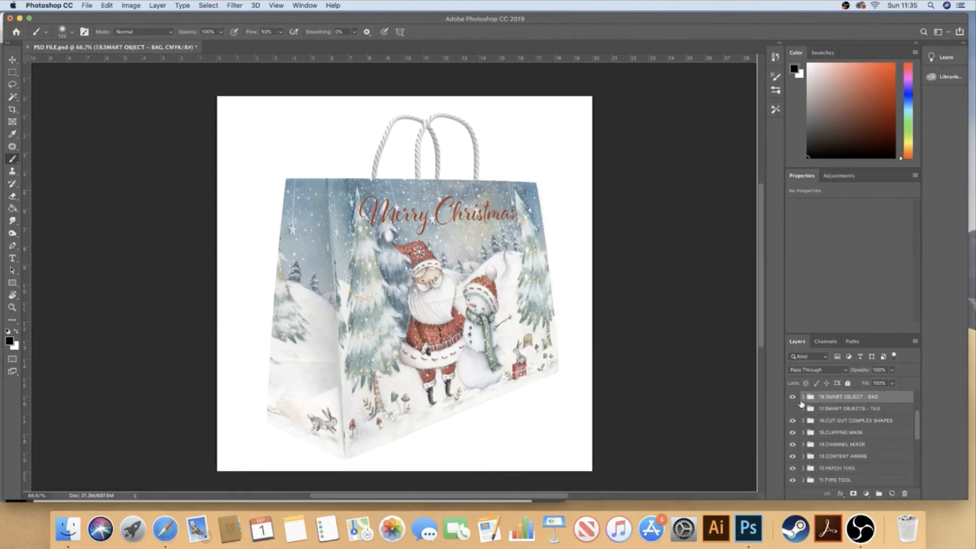
{"action": "left_click", "coordinate": [792, 397]}
Show the 17.SMART OBJECTS - TILE group with Group 1 hidden and the Layer 7 copy 3 tile visible
{"action": "left_click", "coordinate": [793, 409]}
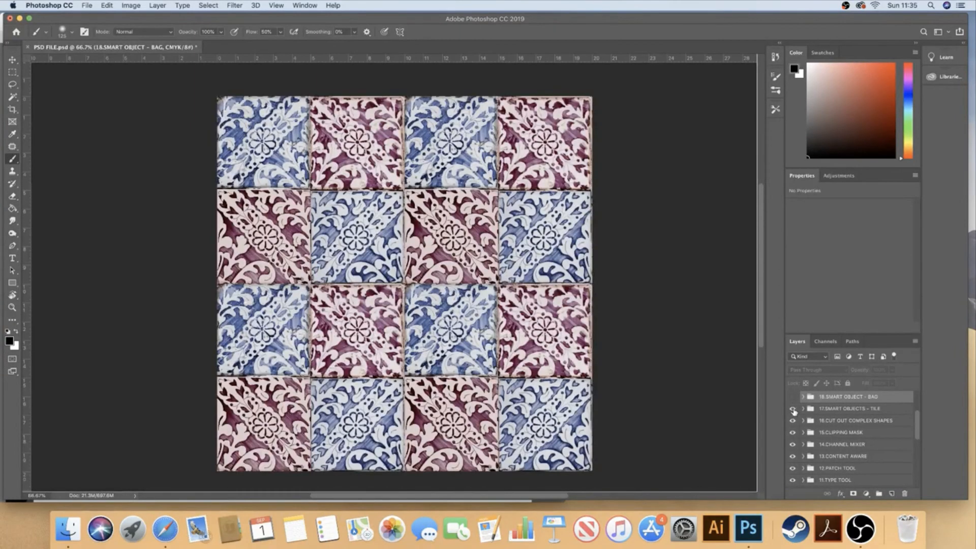
{"action": "left_click", "coordinate": [793, 409]}
{"action": "left_click", "coordinate": [792, 409]}
{"action": "left_click", "coordinate": [803, 409]}
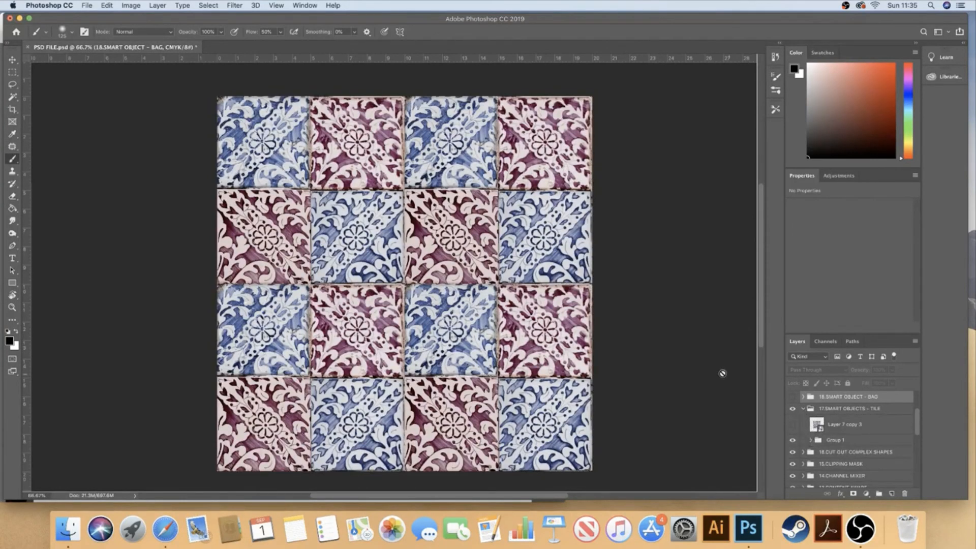
{"action": "left_click", "coordinate": [12, 60]}
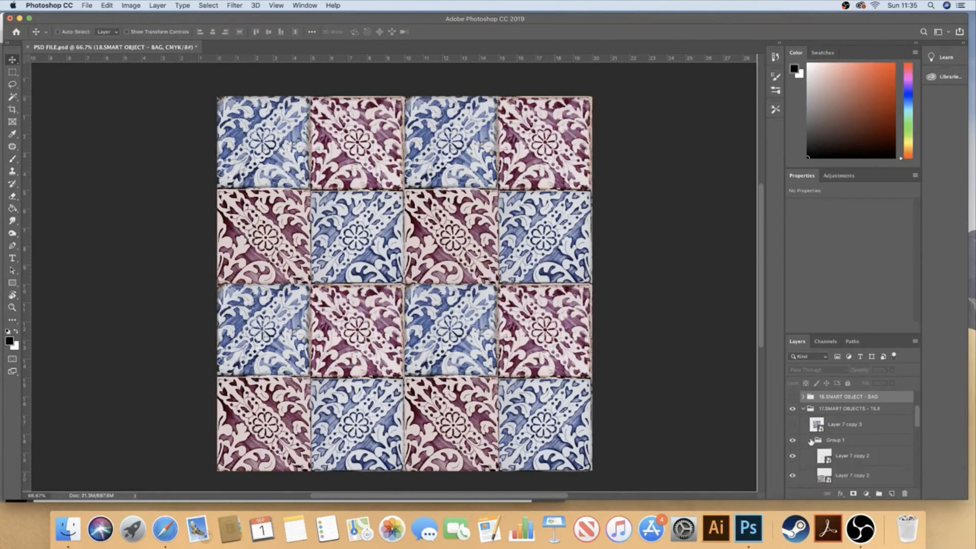
{"action": "left_click", "coordinate": [793, 440]}
{"action": "left_click", "coordinate": [793, 425]}
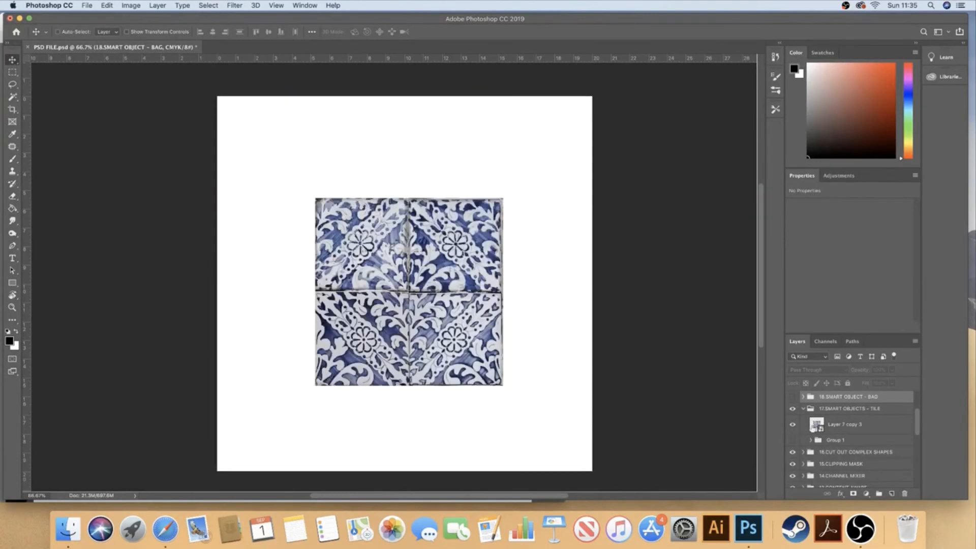
Move the Layer 7 copy 3 tile to about X 1.71 cm, Y 2.62 cm, and duplicate it in place
{"action": "left_click", "coordinate": [820, 432]}
{"action": "left_click_drag", "start_coordinate": [447, 291], "coordinate": [397, 239]}
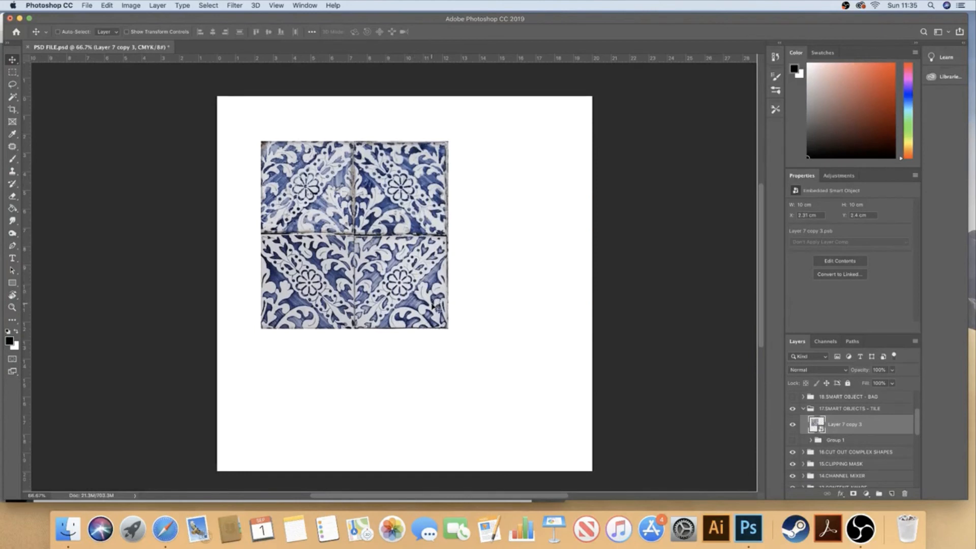
{"action": "left_click_drag", "start_coordinate": [427, 293], "coordinate": [416, 296]}
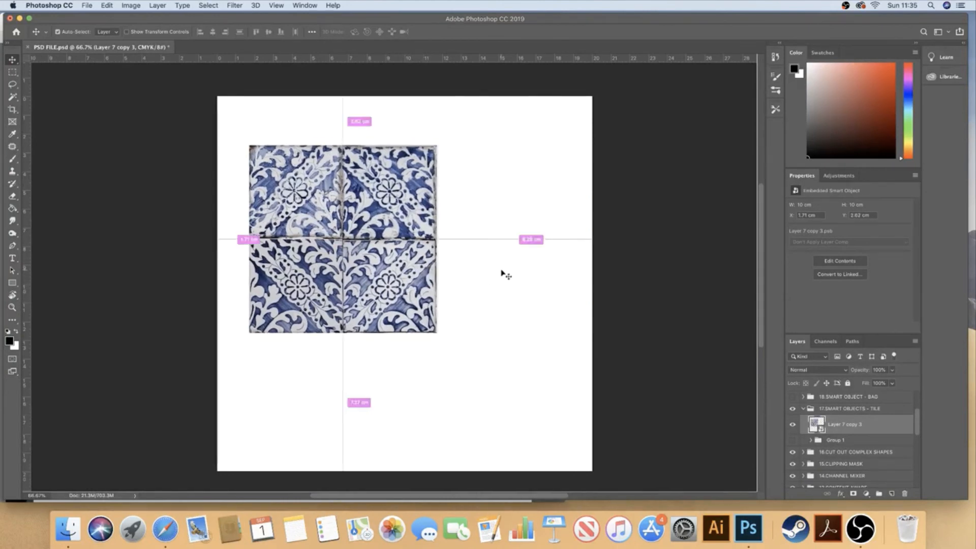
{"action": "key", "text": "super+j"}
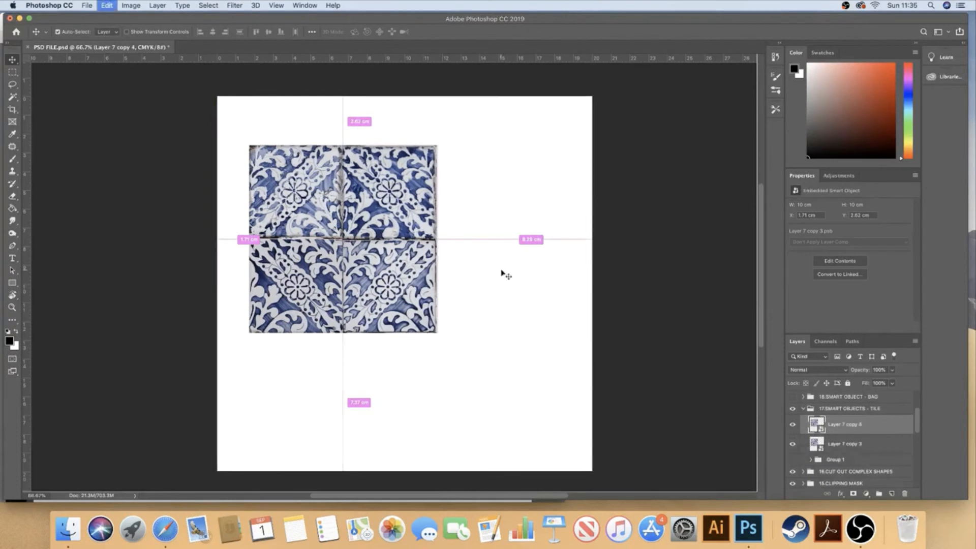
{"action": "key", "text": "super+t"}
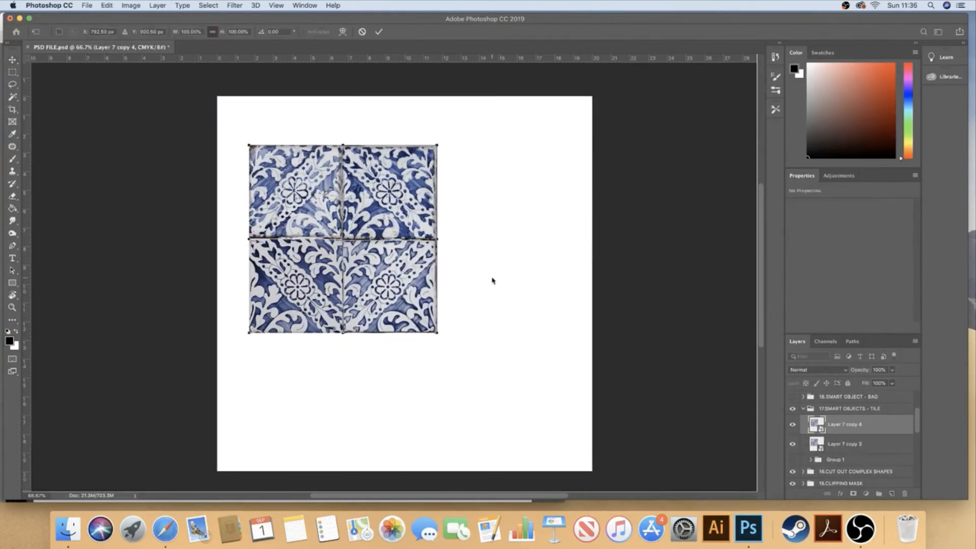
{"action": "left_click", "coordinate": [124, 34]}
{"action": "left_click", "coordinate": [125, 34]}
{"action": "left_click", "coordinate": [125, 34]}
{"action": "left_click", "coordinate": [125, 34]}
{"action": "left_click", "coordinate": [125, 34]}
{"action": "left_click", "coordinate": [125, 34]}
{"action": "left_click", "coordinate": [125, 34]}
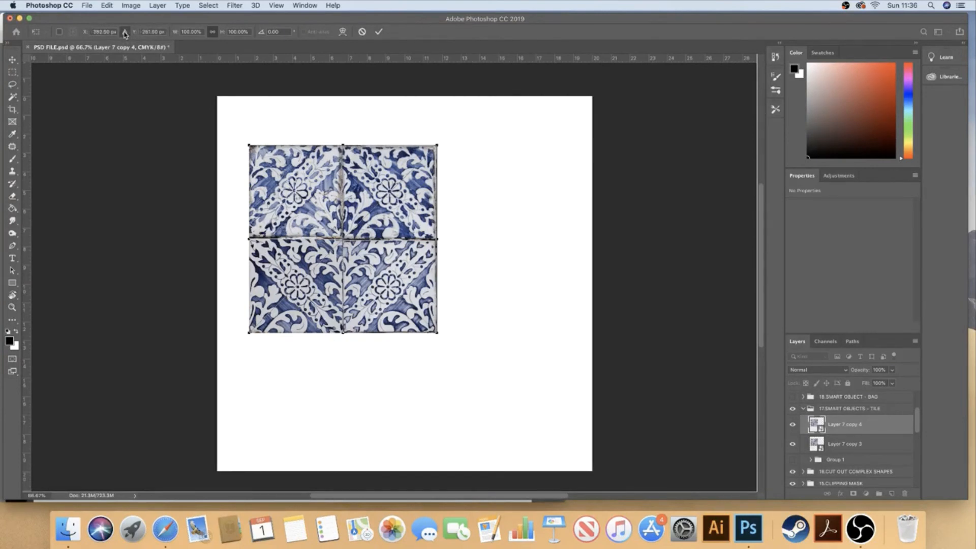
{"action": "left_click", "coordinate": [12, 59]}
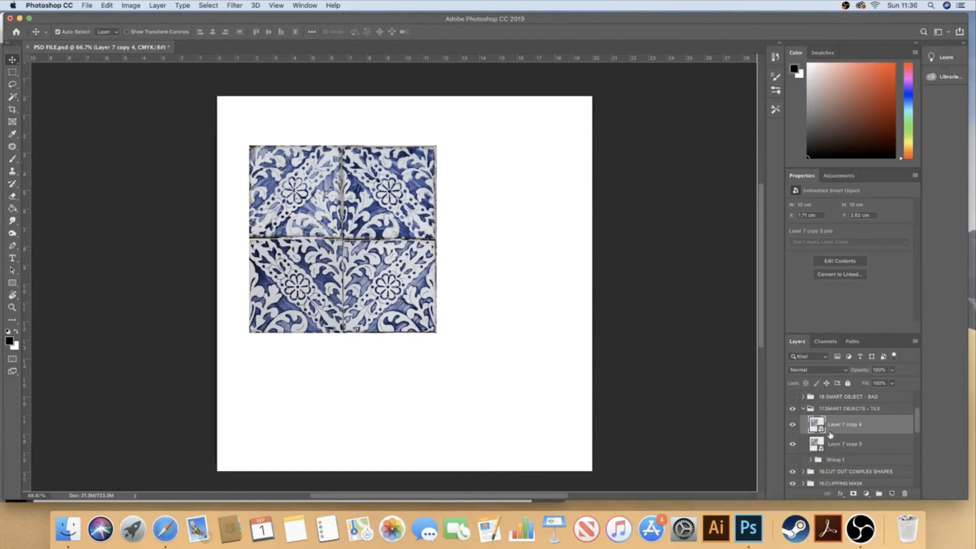
Put the duplicated tile in its own group and shift that group 110 mm horizontally using relative positioning
{"action": "key", "text": "super+g"}
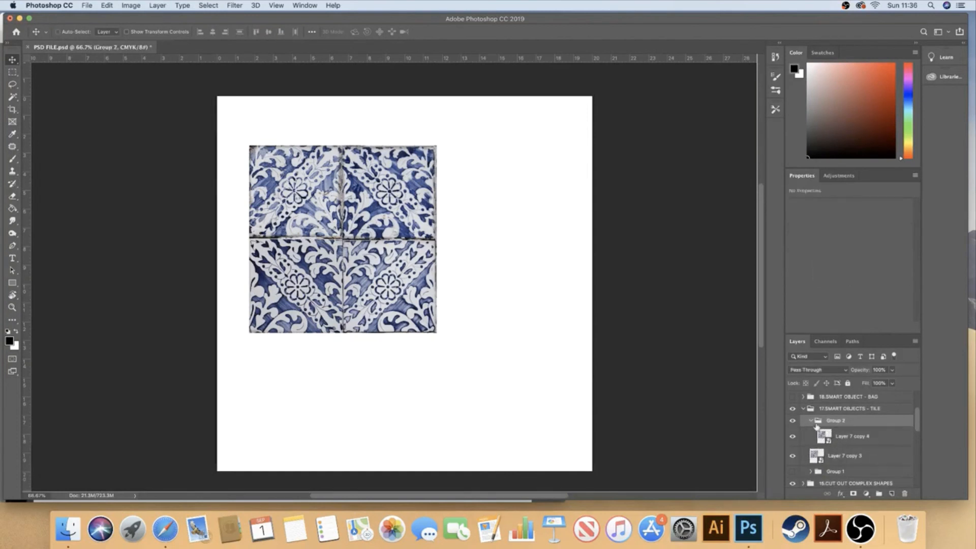
{"action": "left_click", "coordinate": [811, 421]}
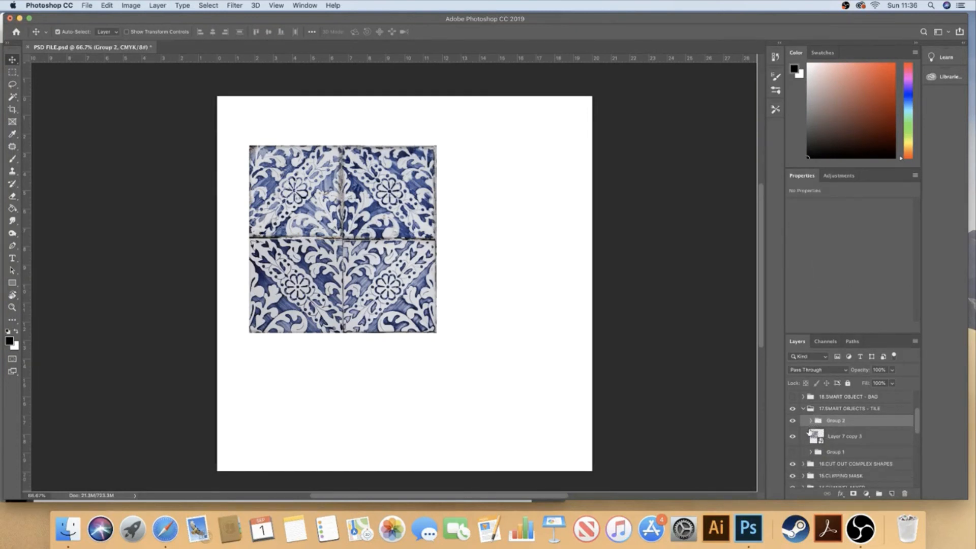
{"action": "key", "text": "super+t"}
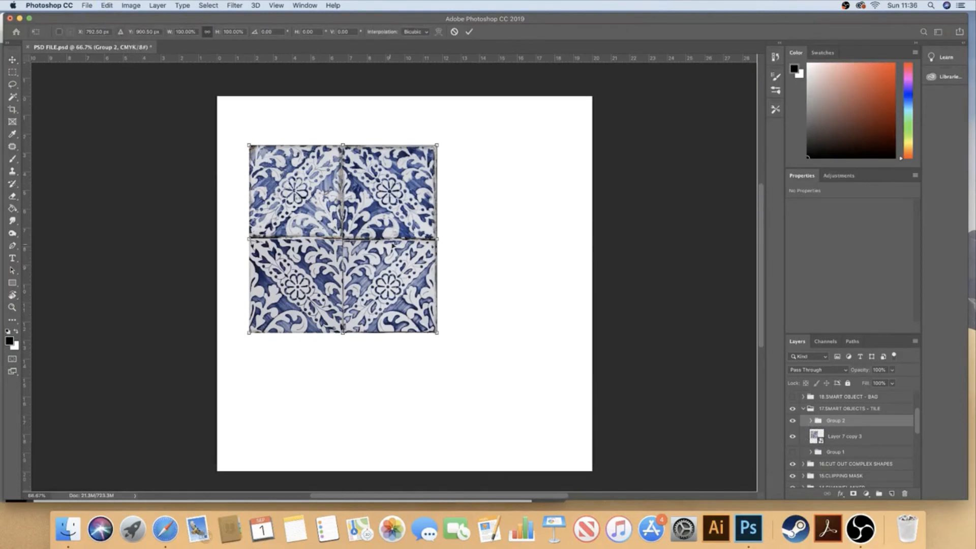
{"action": "left_click", "coordinate": [121, 34]}
{"action": "left_click_drag", "start_coordinate": [106, 32], "coordinate": [72, 32]}
{"action": "type", "text": "11"}
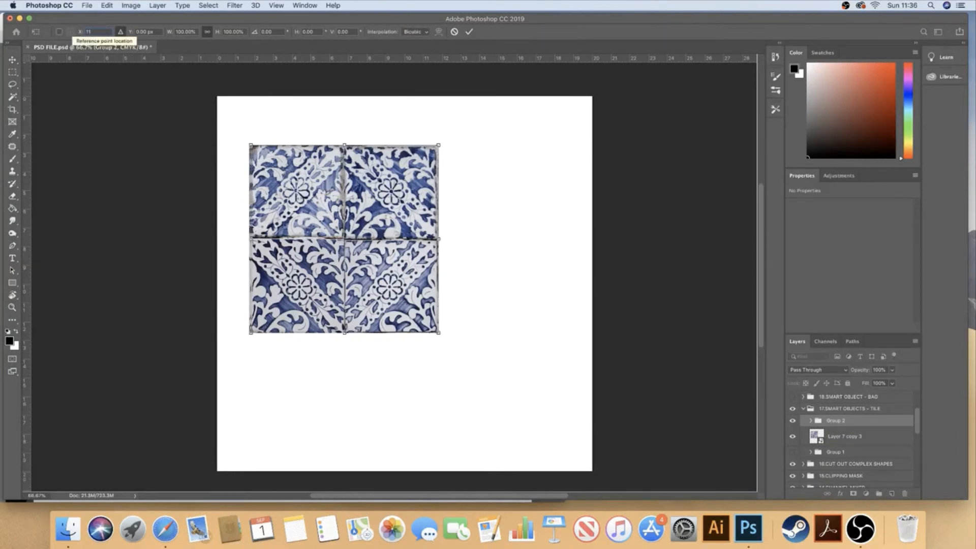
{"action": "type", "text": "0mm"}
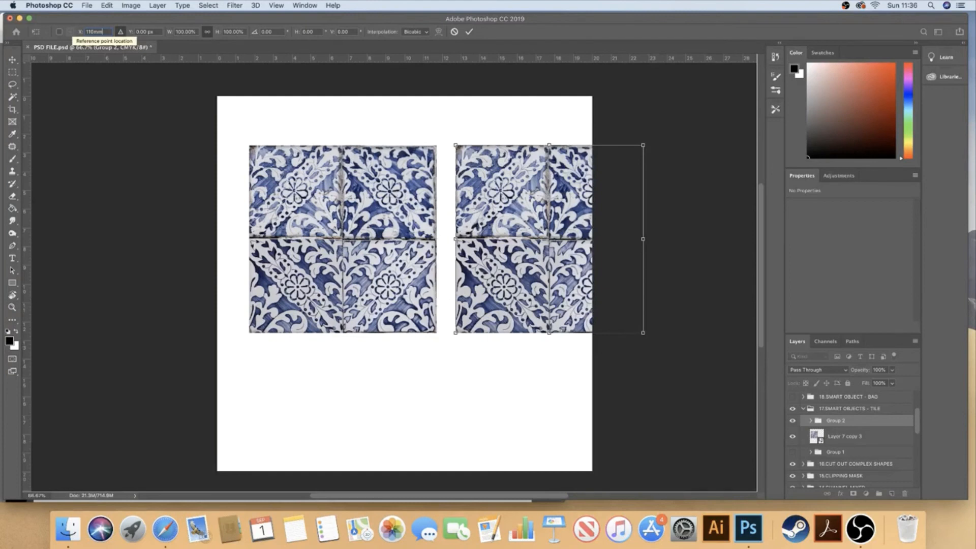
{"action": "key", "text": "Return"}
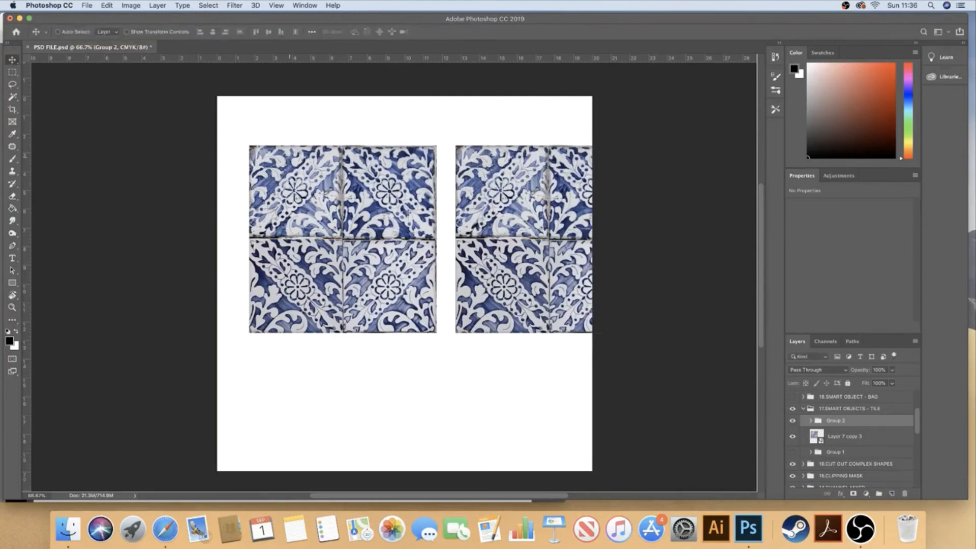
Remove Group 2 while keeping its contents, and delete the duplicated tile layer
{"action": "left_click", "coordinate": [905, 493]}
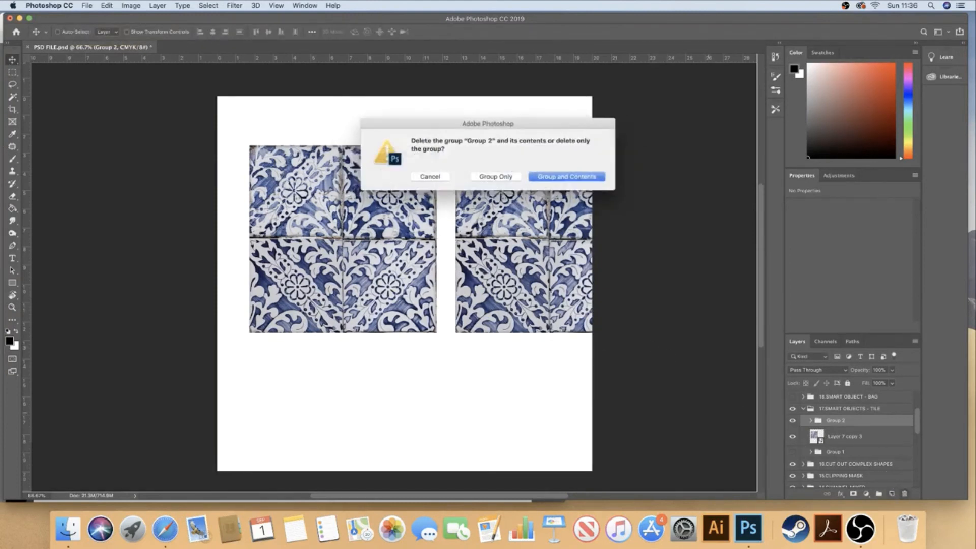
{"action": "left_click", "coordinate": [502, 177]}
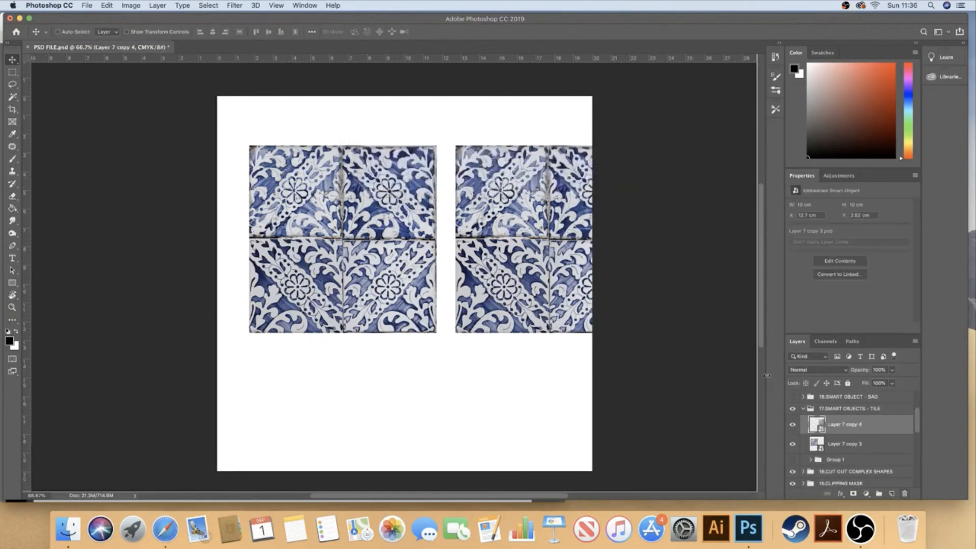
{"action": "left_click", "coordinate": [904, 494]}
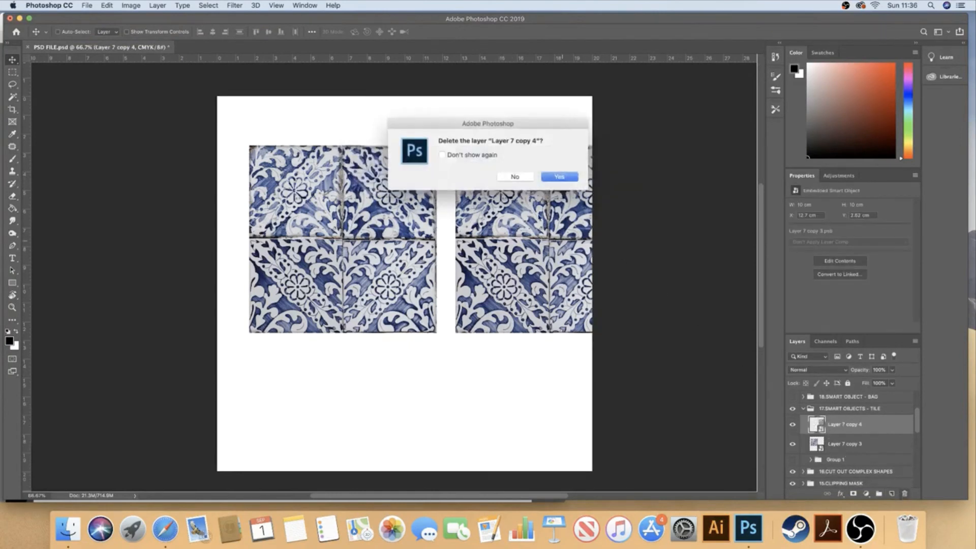
{"action": "left_click", "coordinate": [549, 178]}
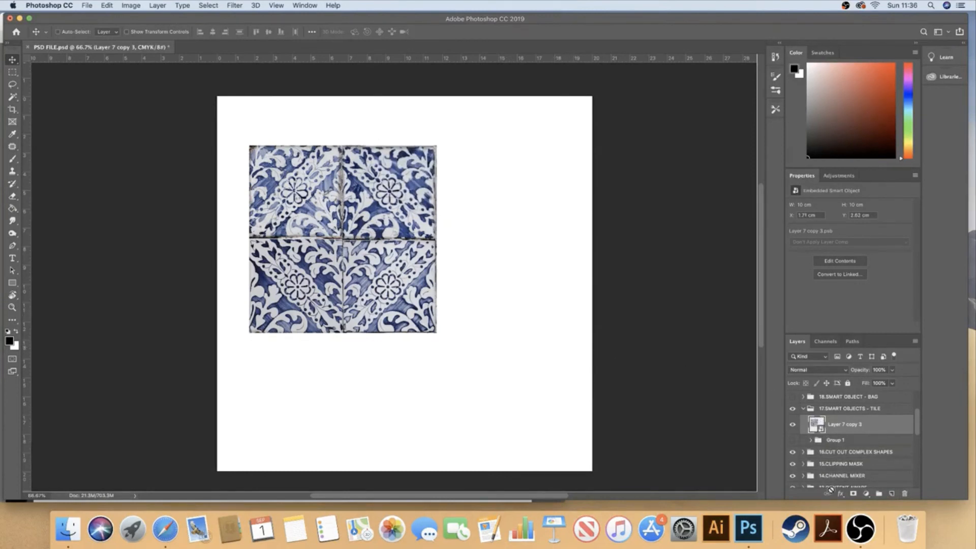
{"action": "left_click", "coordinate": [866, 533]}
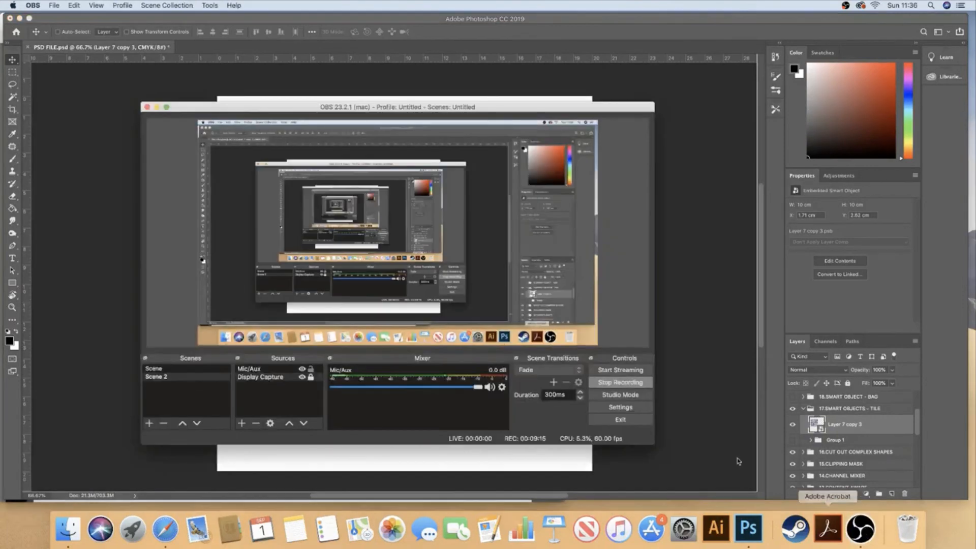